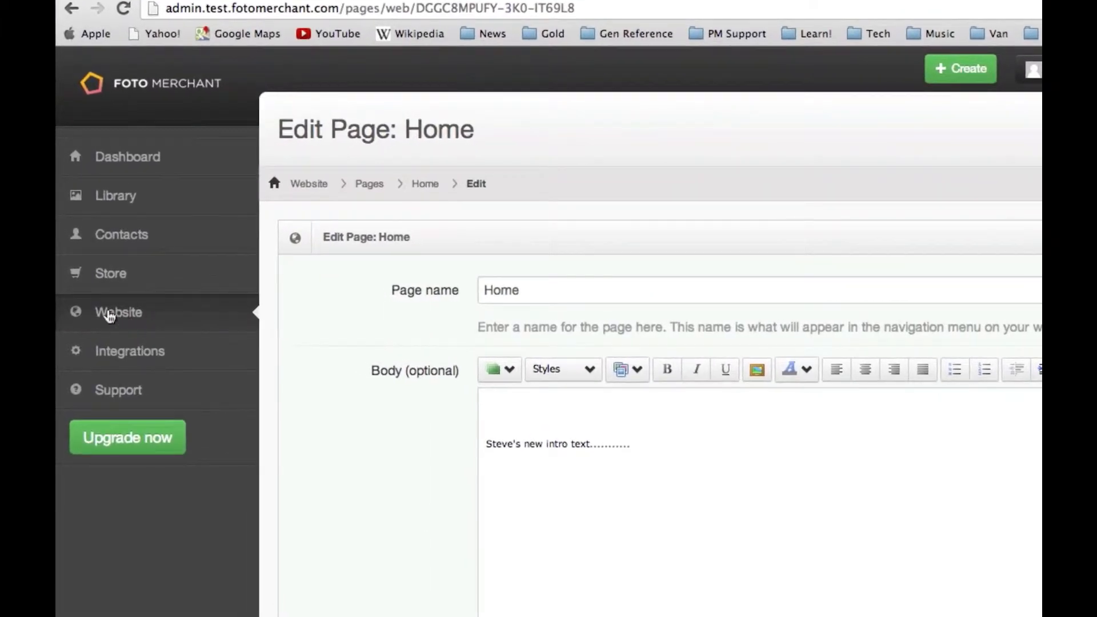
Start a new website slider and name it Home Page Slider
{"action": "left_click", "coordinate": [108, 314]}
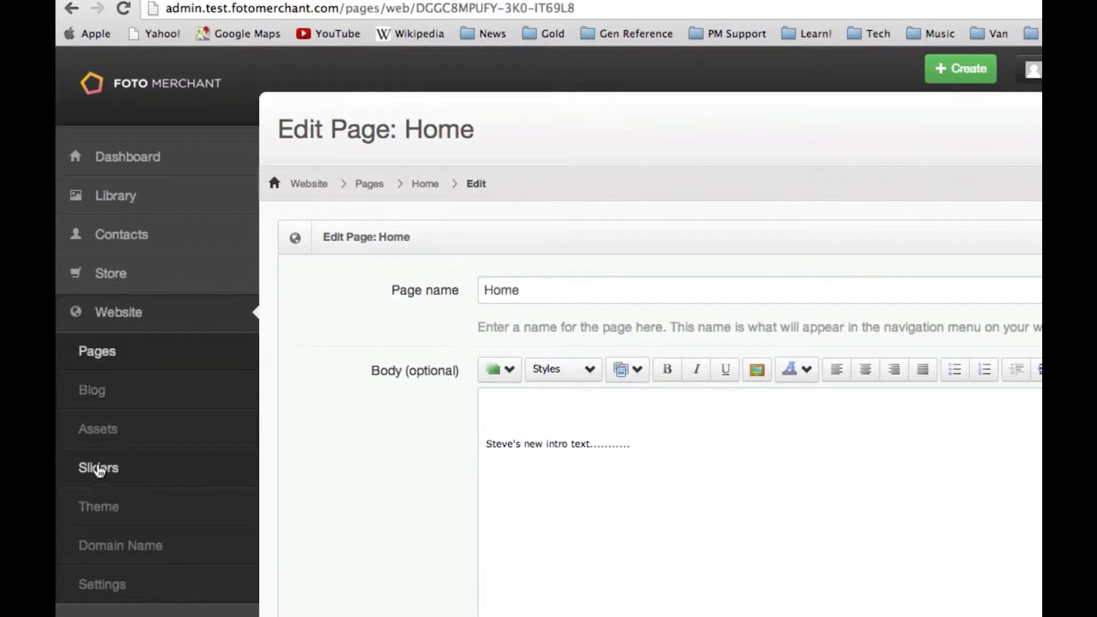
{"action": "left_click", "coordinate": [102, 472]}
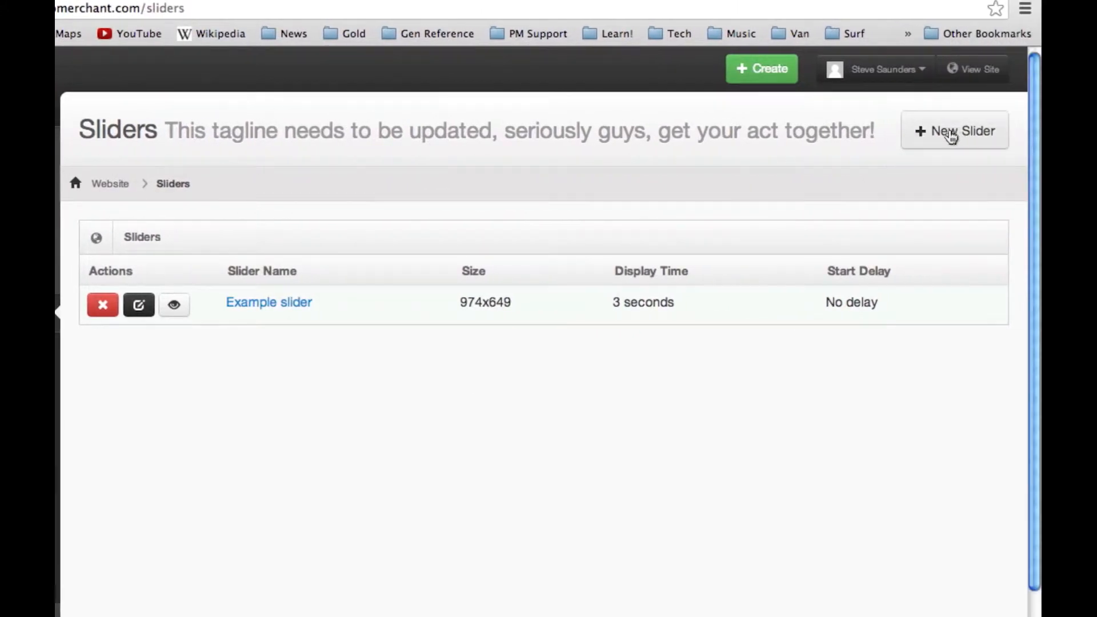
{"action": "left_click", "coordinate": [948, 138]}
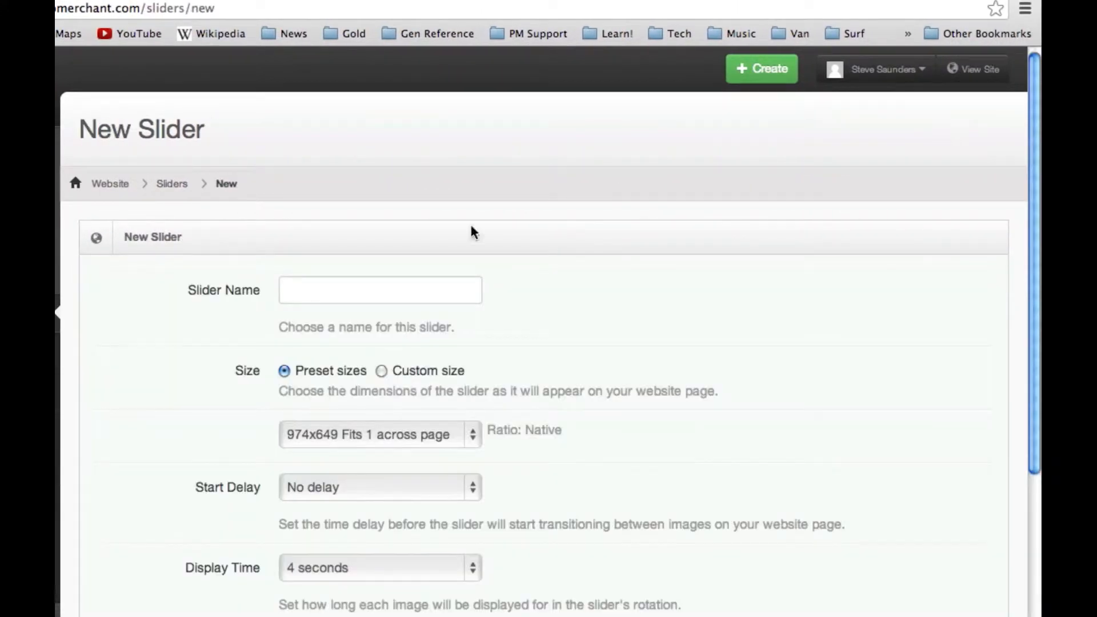
{"action": "left_click", "coordinate": [333, 294]}
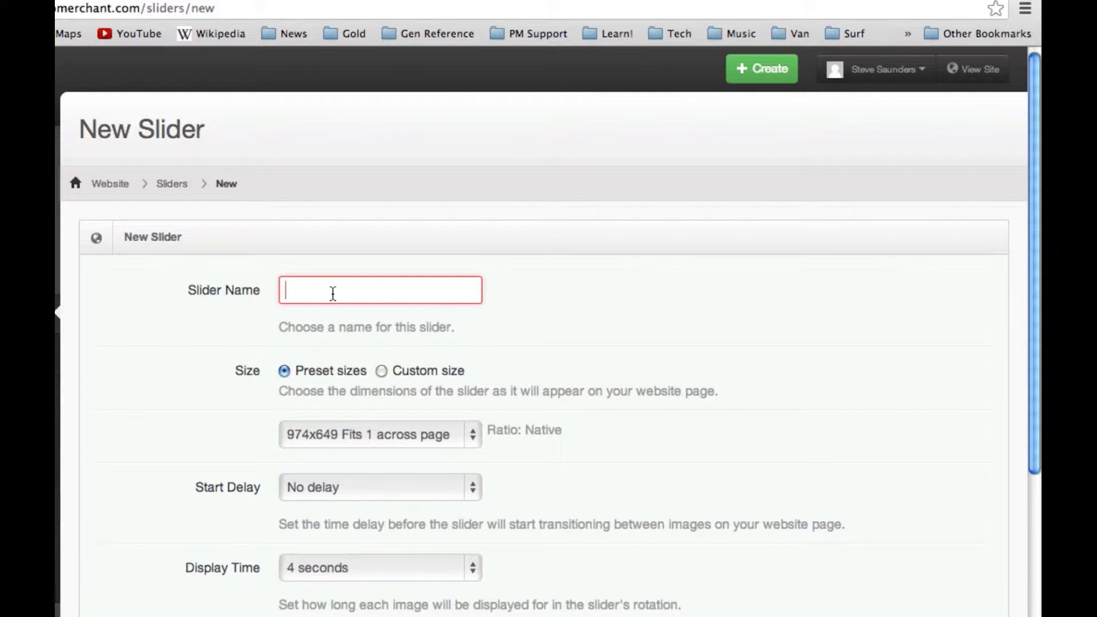
{"action": "type", "text": "Hom"}
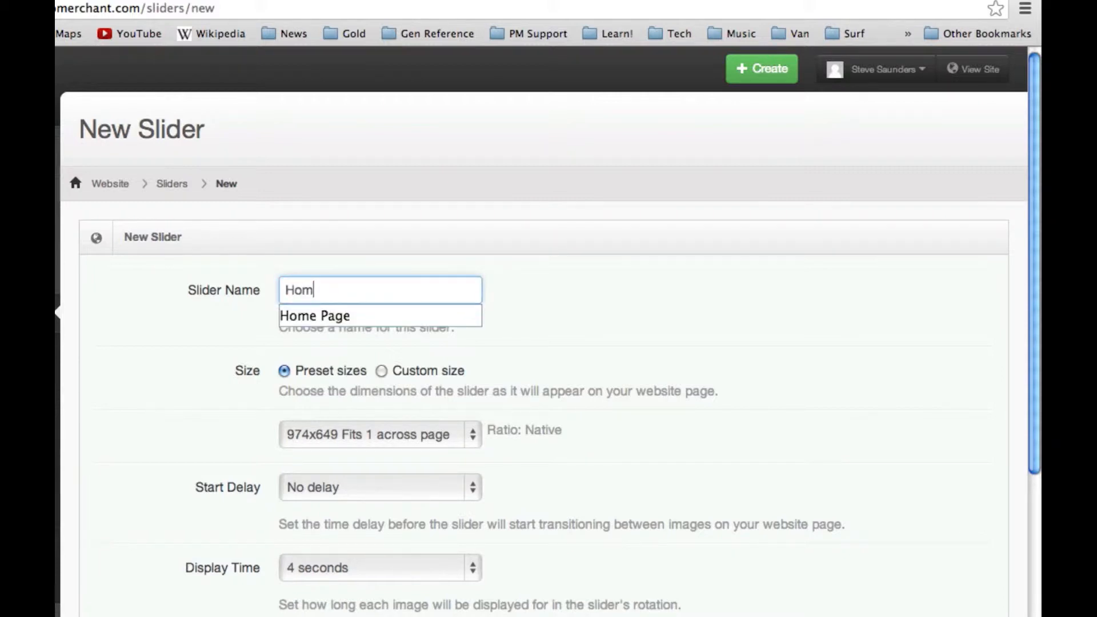
{"action": "type", "text": "e Page Slider"}
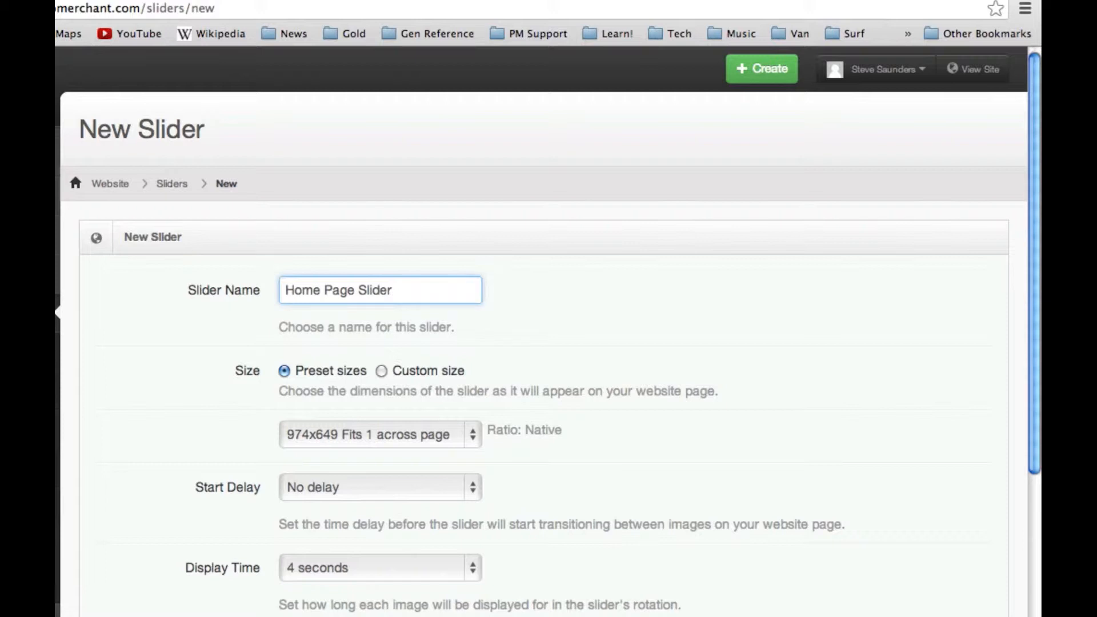
{"action": "left_click", "coordinate": [184, 343]}
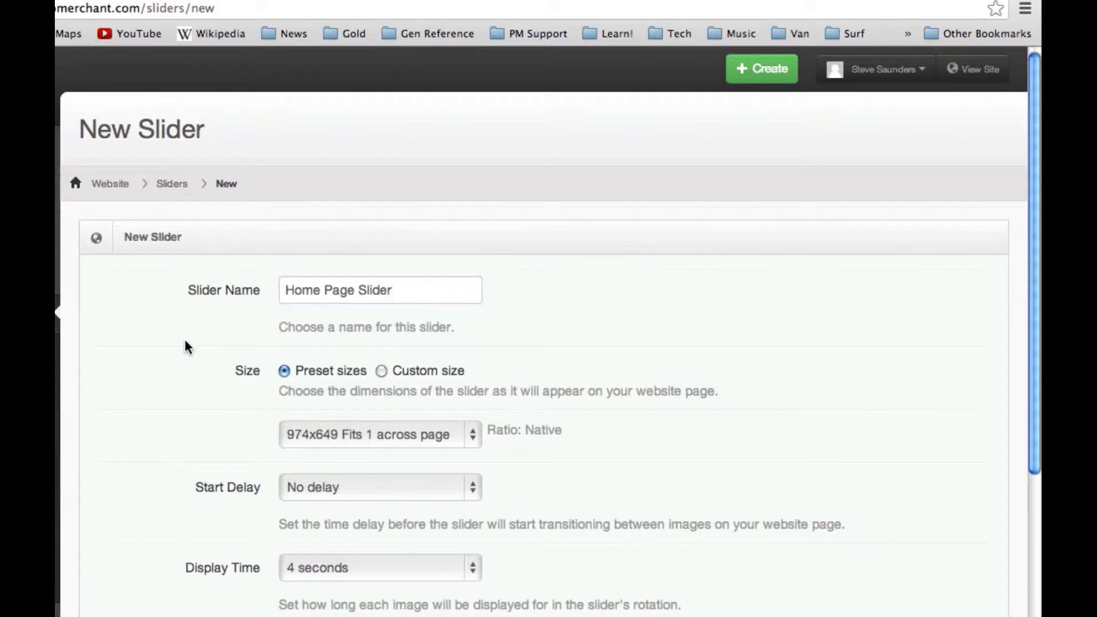
Choose the landscape preset size 974x649 Fits 1 across page for the slider
{"action": "scroll", "coordinate": [176, 330], "scroll_direction": "down", "scroll_amount": 3}
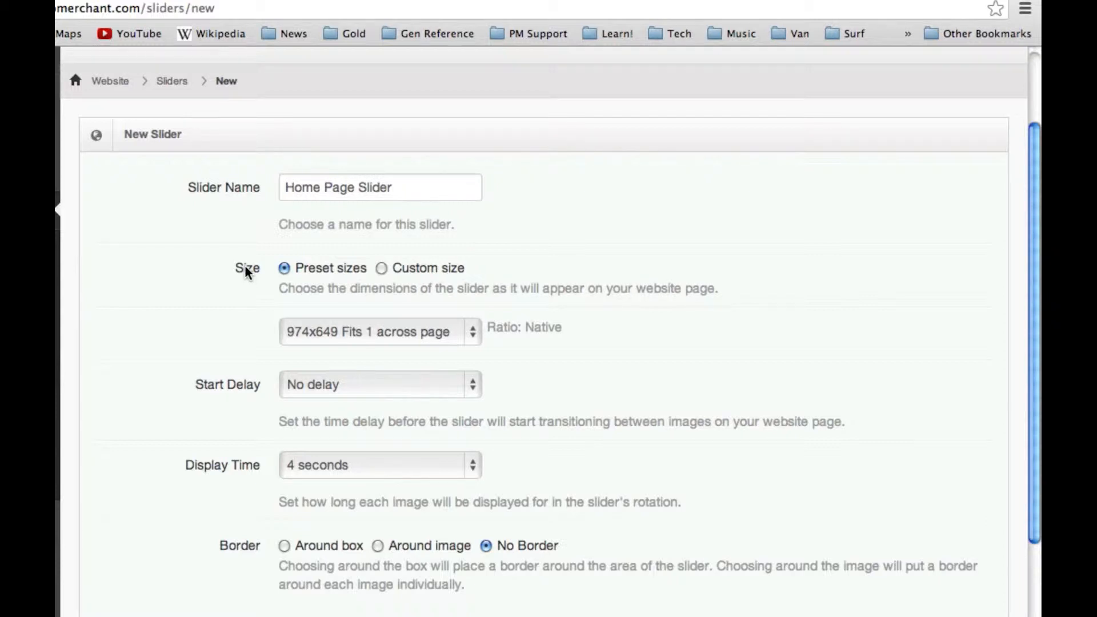
{"action": "left_click", "coordinate": [457, 336]}
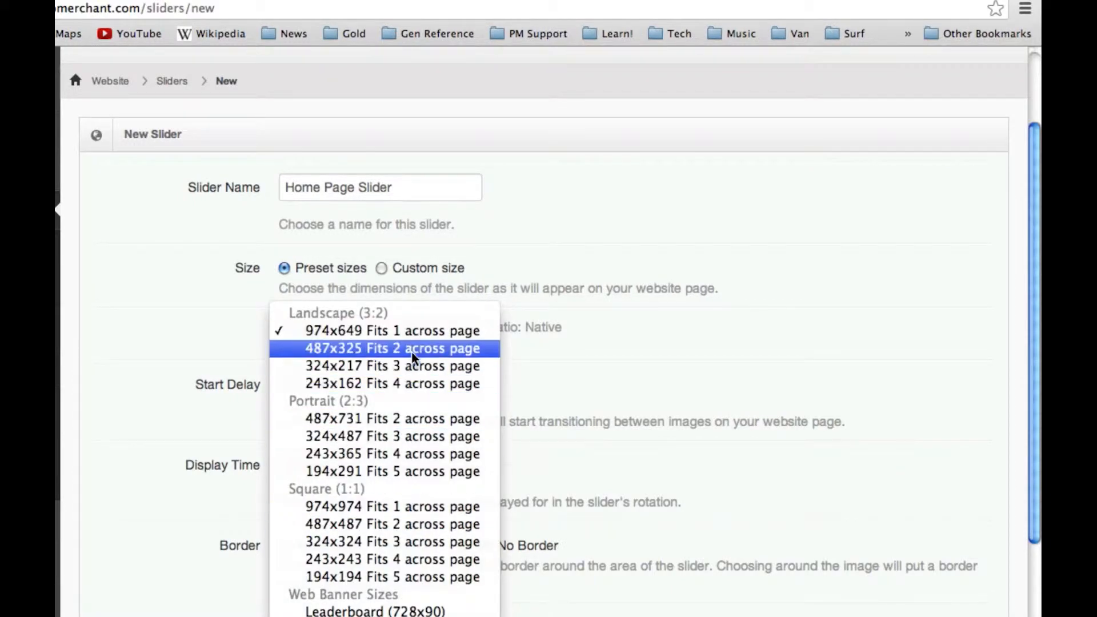
{"action": "left_click", "coordinate": [360, 332]}
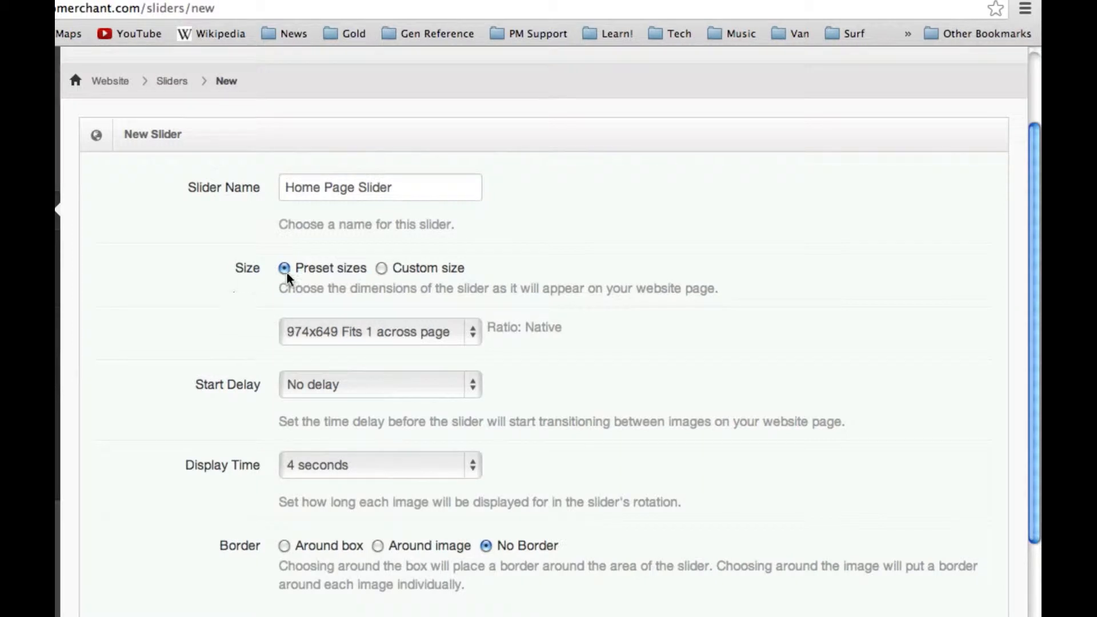
{"action": "left_click", "coordinate": [381, 268]}
{"action": "double_click", "coordinate": [322, 335]}
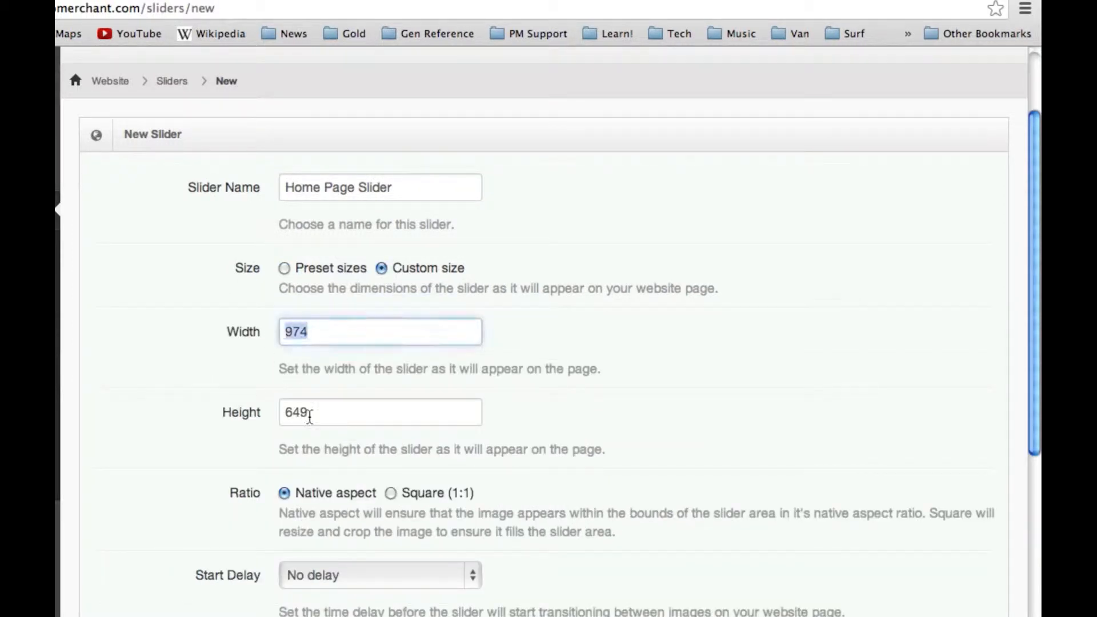
{"action": "double_click", "coordinate": [304, 413]}
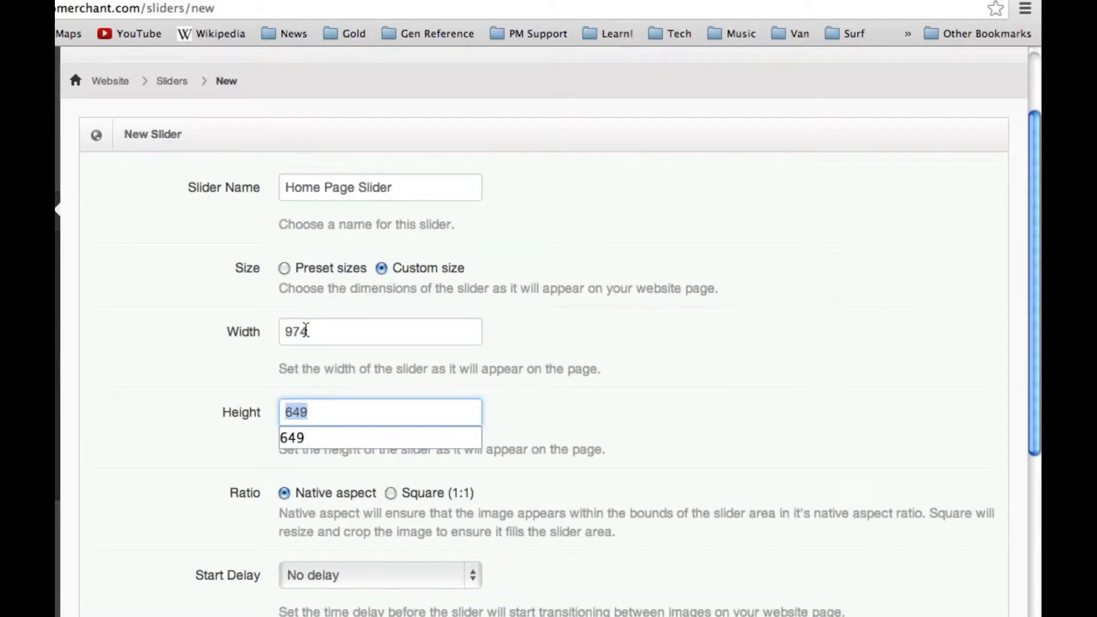
{"action": "left_click", "coordinate": [286, 269]}
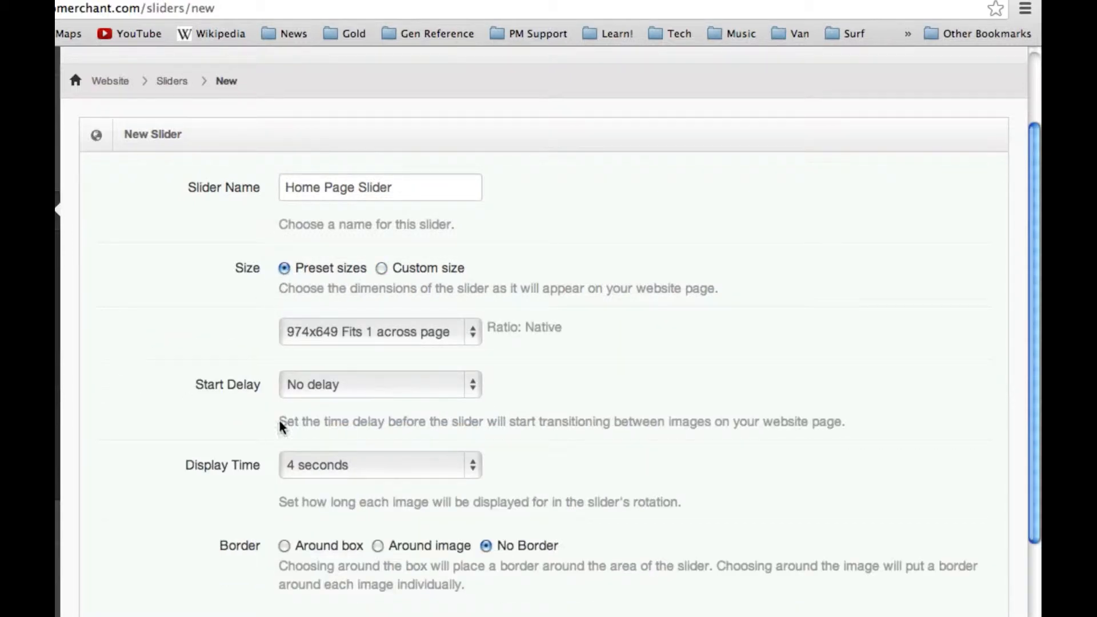
Keep the start delay at No delay, set the display time to 3 seconds, and save the new slider
{"action": "left_click", "coordinate": [472, 380]}
{"action": "left_click", "coordinate": [176, 392]}
{"action": "left_click", "coordinate": [467, 465]}
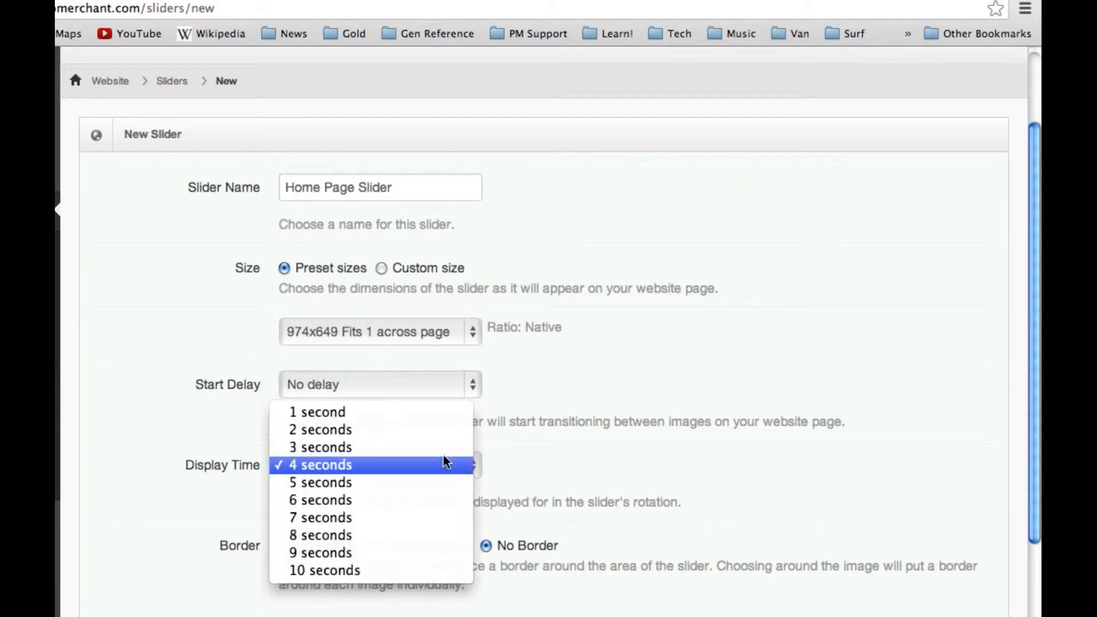
{"action": "left_click", "coordinate": [318, 445]}
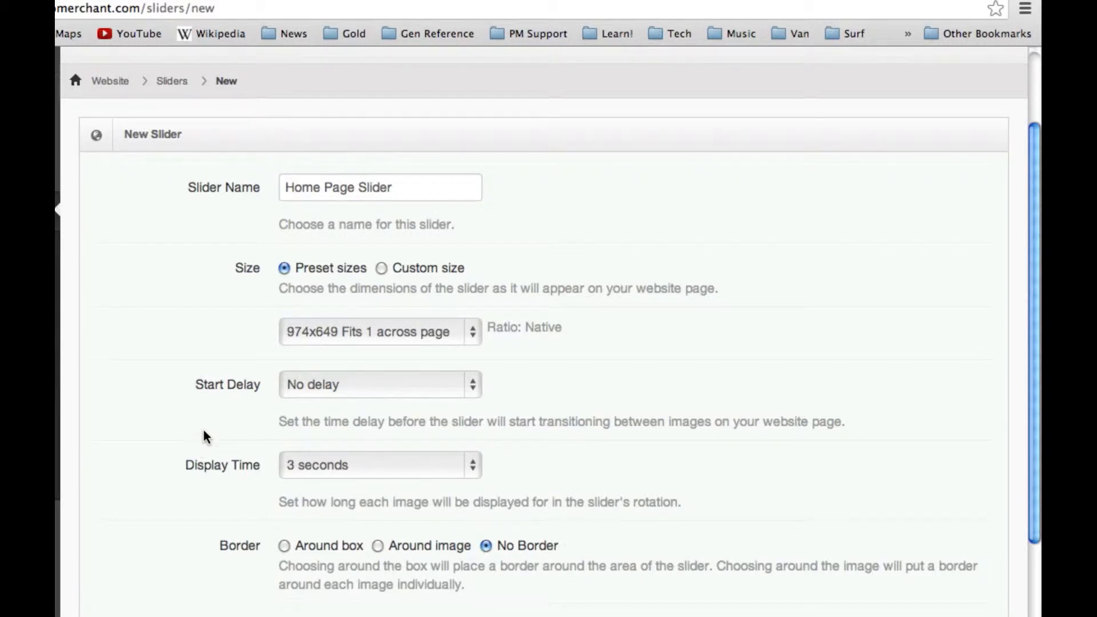
{"action": "scroll", "coordinate": [201, 437], "scroll_direction": "down", "scroll_amount": 3}
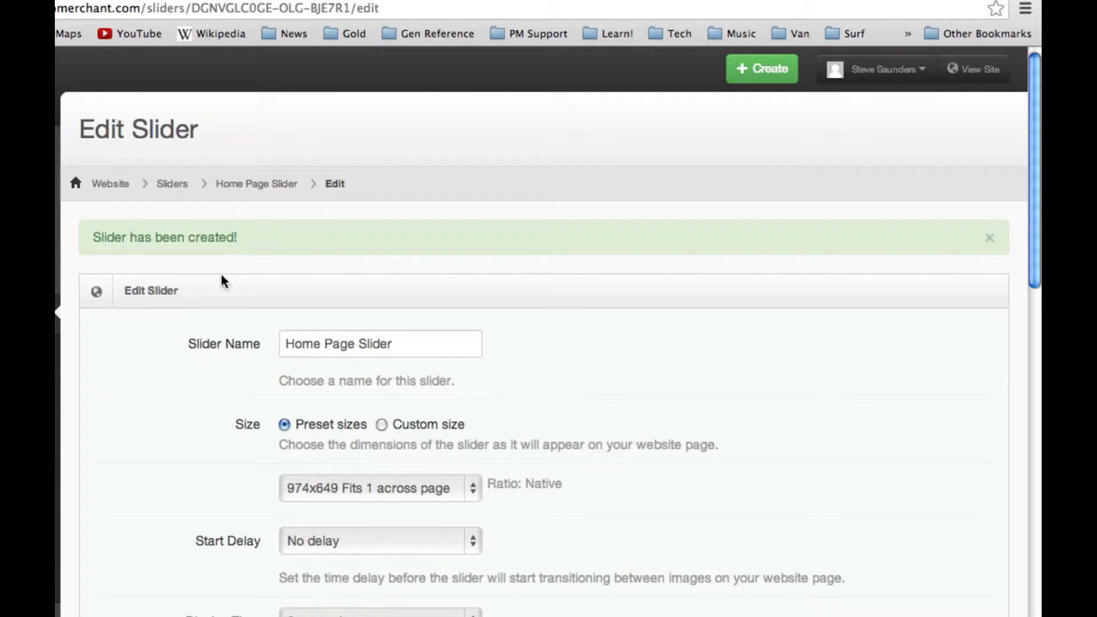
Switch the image source for the slider from Wedding Portfolio to the site owner's own New Gallery
{"action": "scroll", "coordinate": [166, 361], "scroll_direction": "down", "scroll_amount": 5}
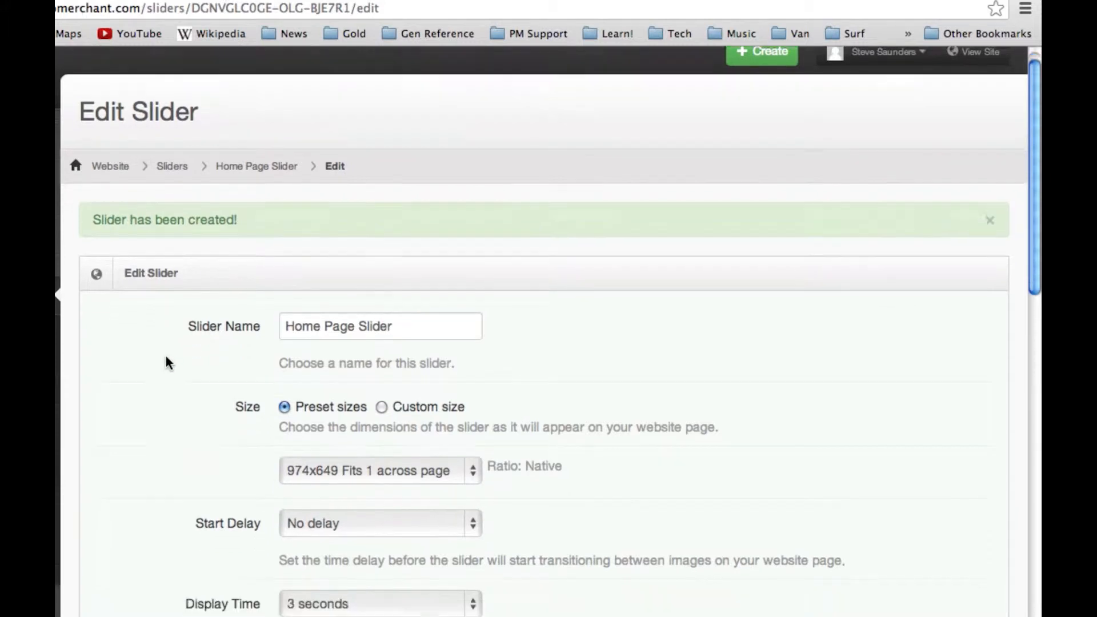
{"action": "scroll", "coordinate": [166, 361], "scroll_direction": "down", "scroll_amount": 7}
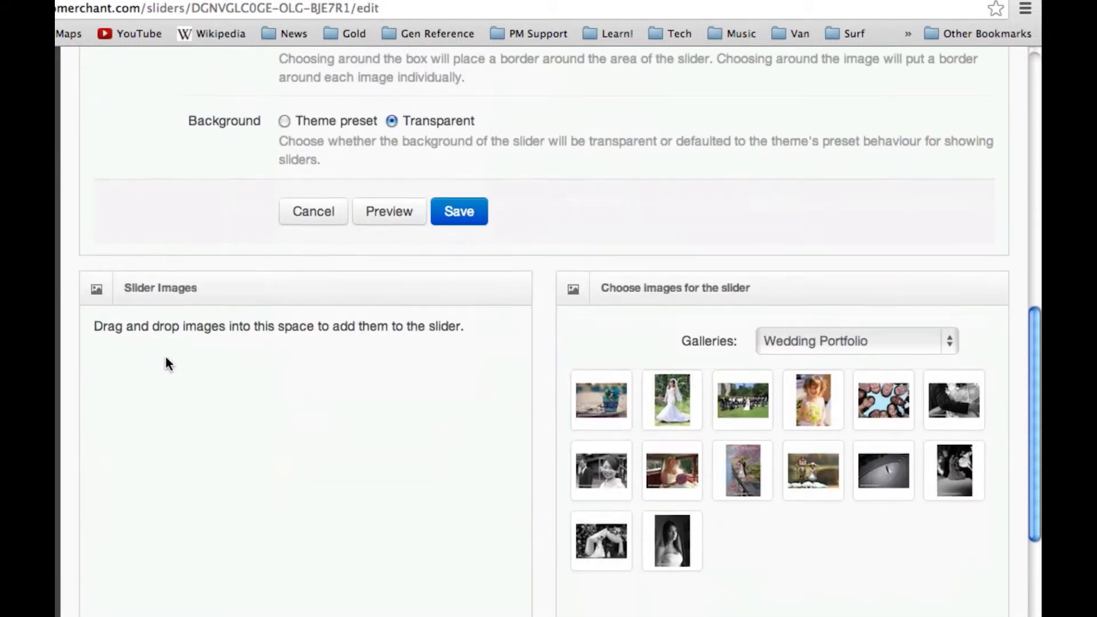
{"action": "left_click", "coordinate": [873, 341]}
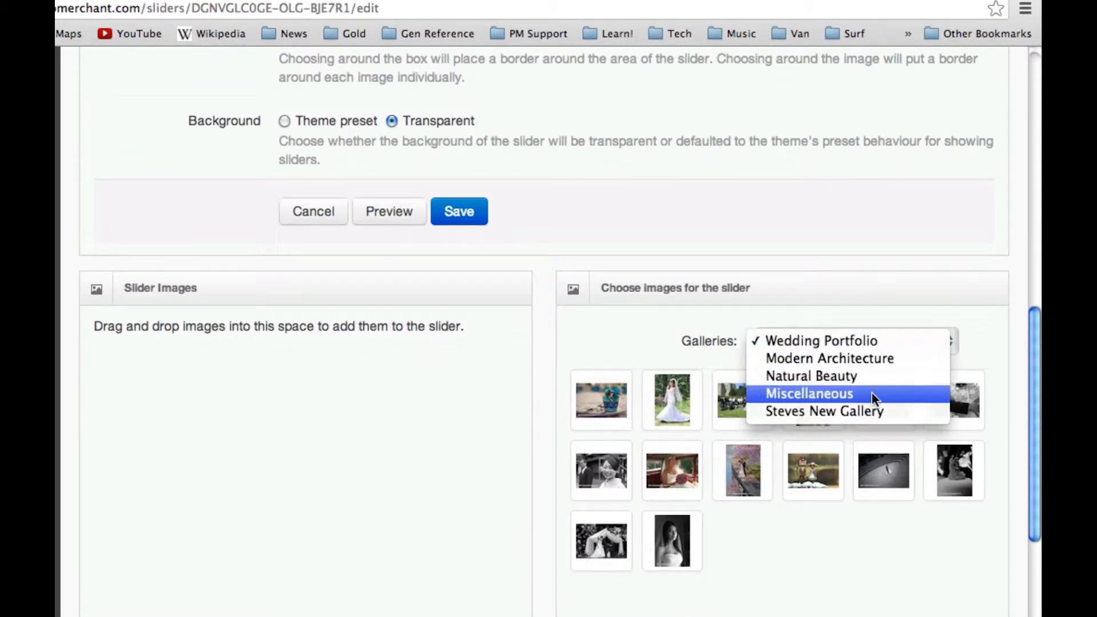
{"action": "left_click", "coordinate": [845, 412]}
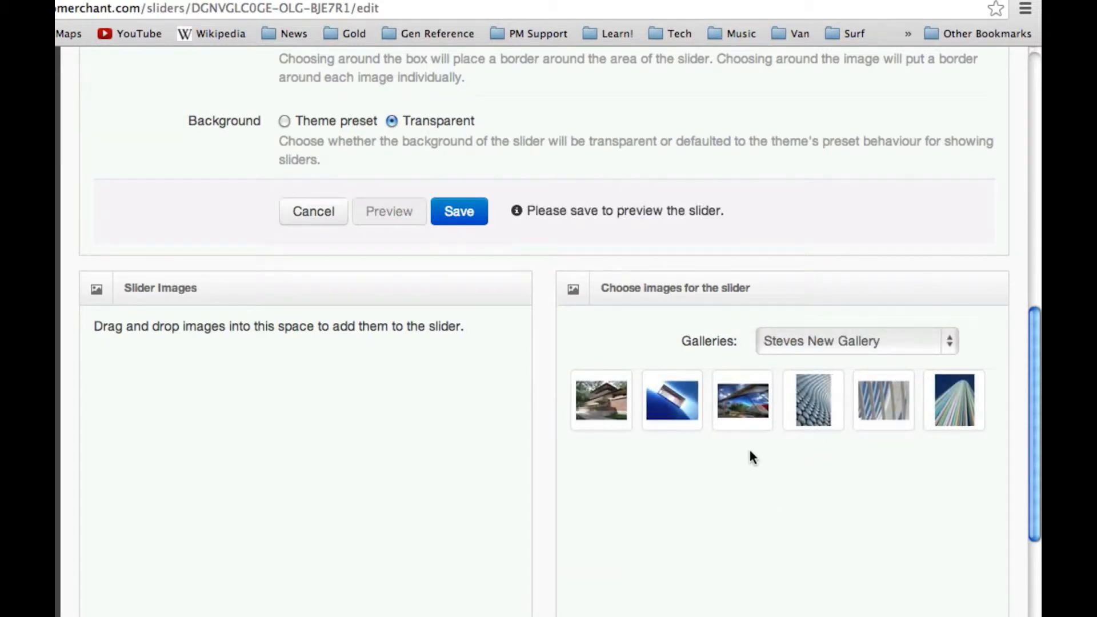
Add four gallery images to the slider: the pavilion under blue sky, the blue interior, the dotted curved facade and the striped tower
{"action": "left_click_drag", "start_coordinate": [741, 412], "coordinate": [742, 395]}
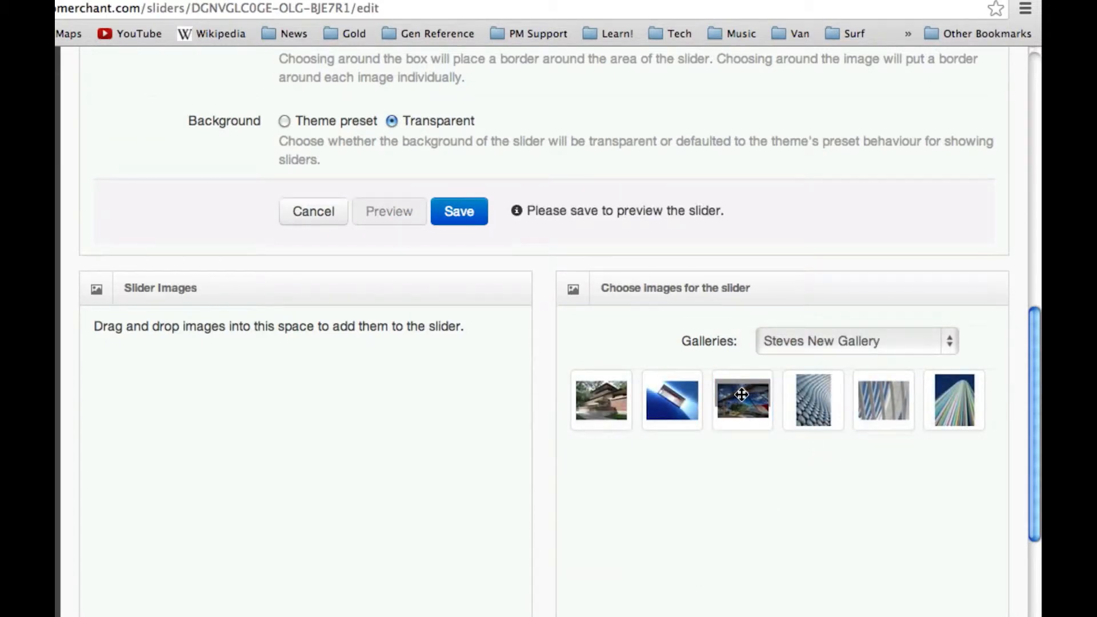
{"action": "left_click", "coordinate": [742, 394]}
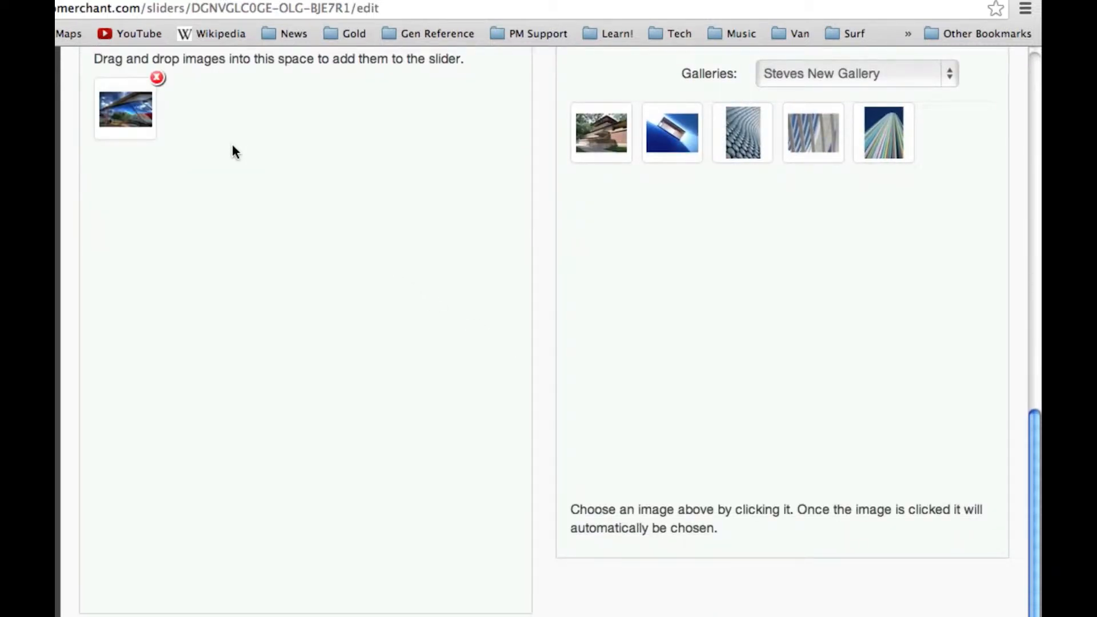
{"action": "left_click", "coordinate": [672, 132]}
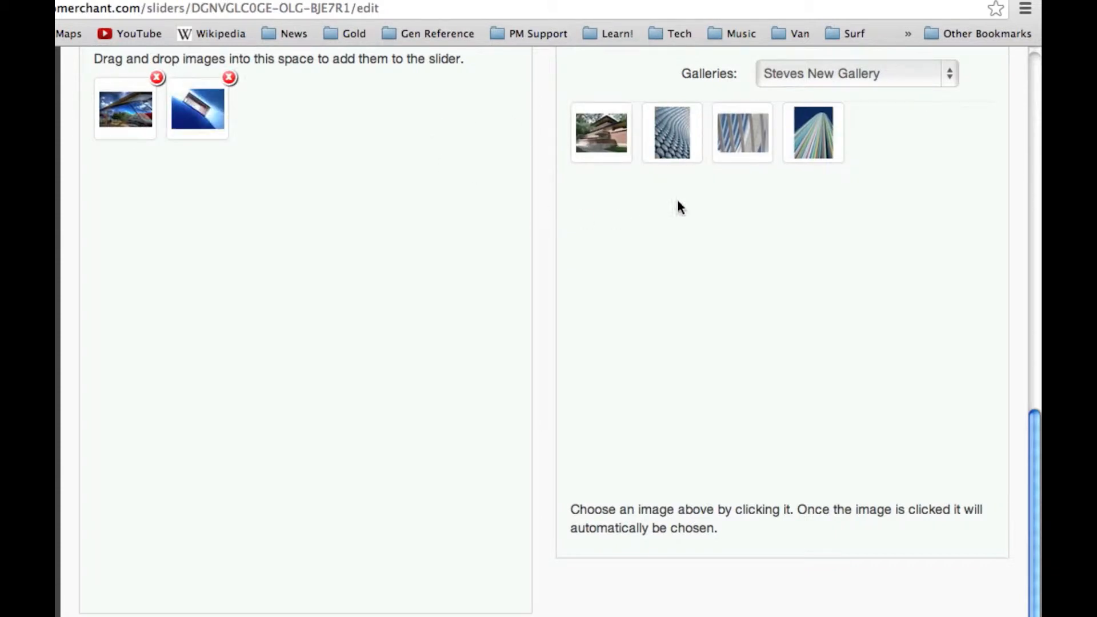
{"action": "left_click", "coordinate": [671, 125]}
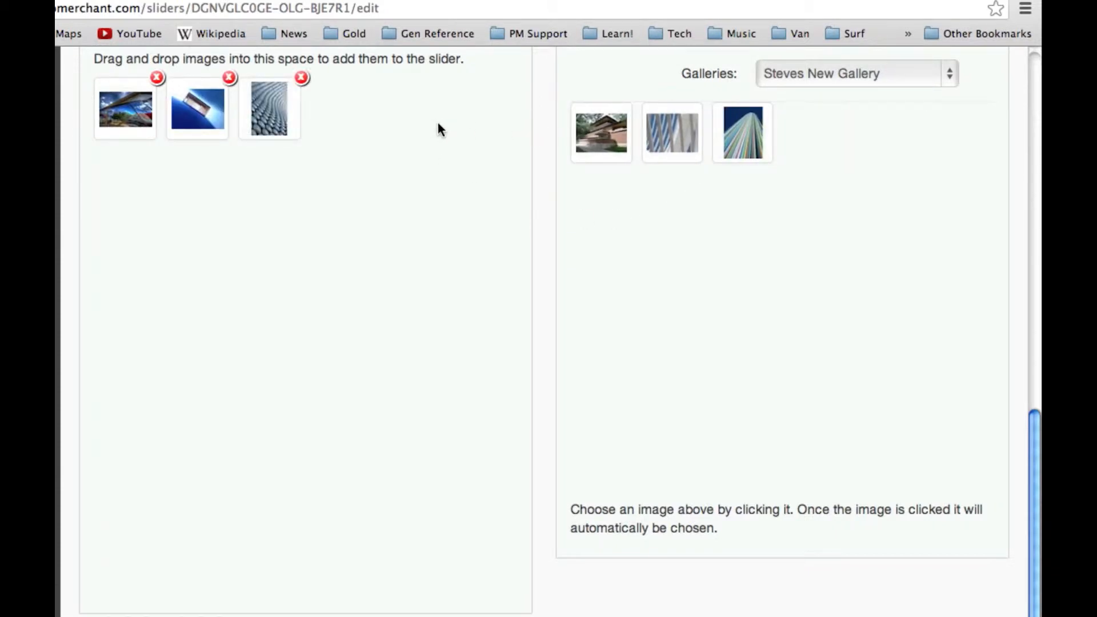
{"action": "left_click", "coordinate": [744, 126]}
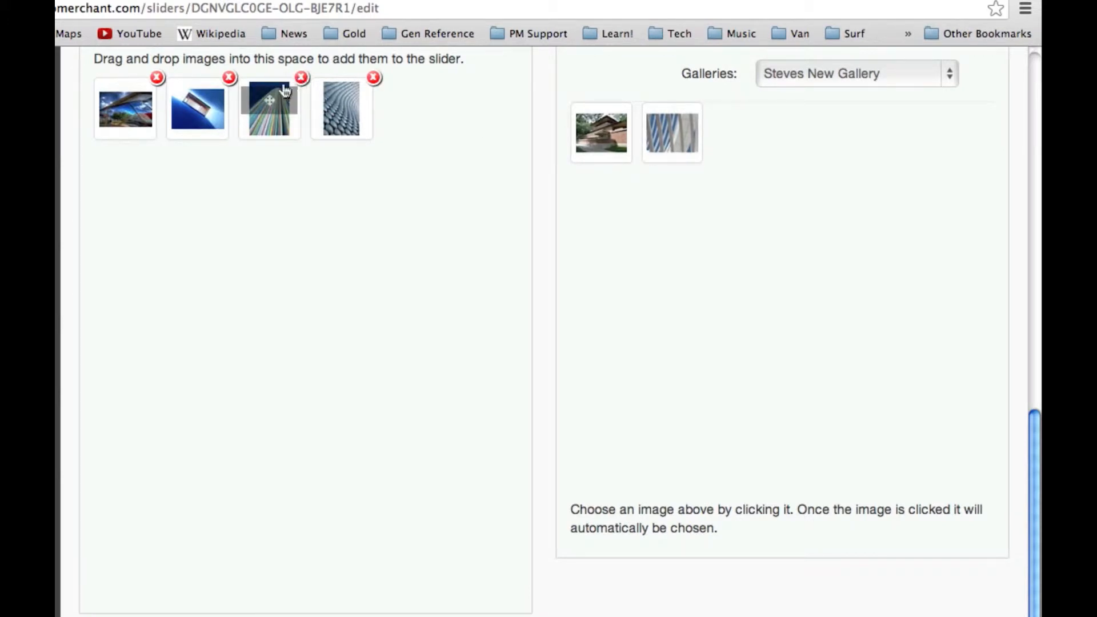
Move the striped tower image to second place in the slider and save the slider
{"action": "left_click_drag", "start_coordinate": [269, 100], "coordinate": [172, 94]}
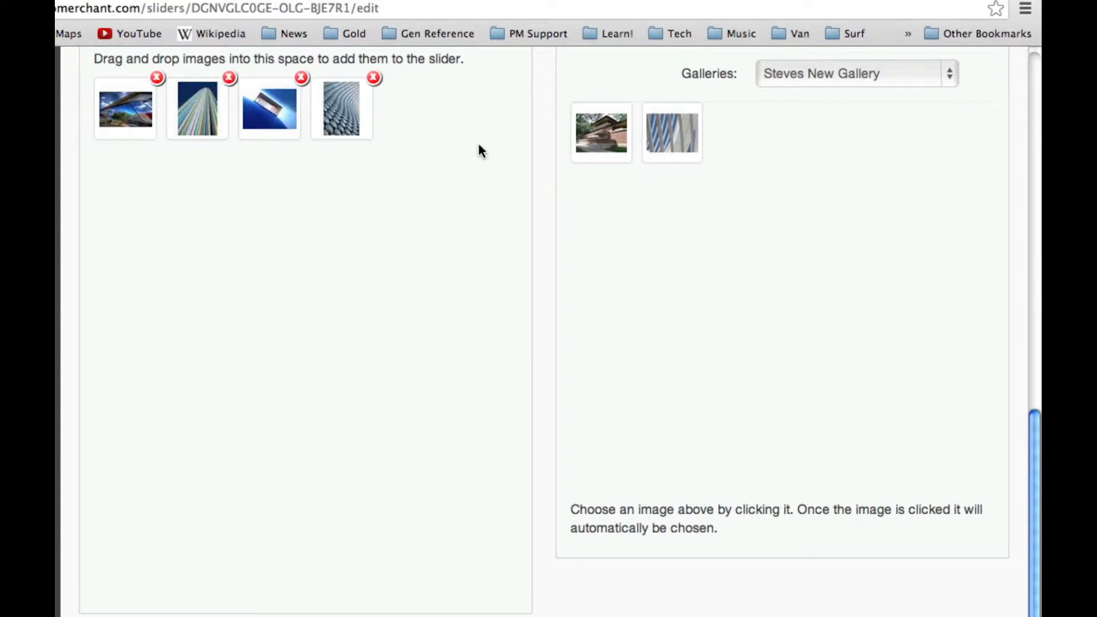
{"action": "scroll", "coordinate": [478, 150], "scroll_direction": "up", "scroll_amount": 5}
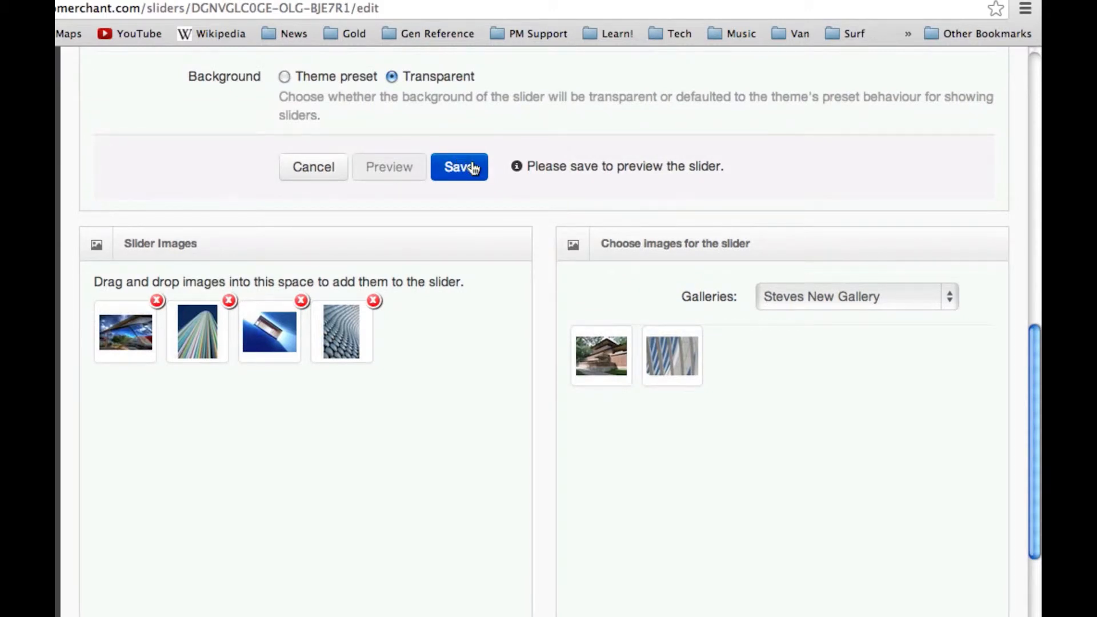
{"action": "left_click", "coordinate": [473, 167]}
Preview the saved slider to check how its images rotate, and close the preview
{"action": "scroll", "coordinate": [646, 254], "scroll_direction": "down", "scroll_amount": 10}
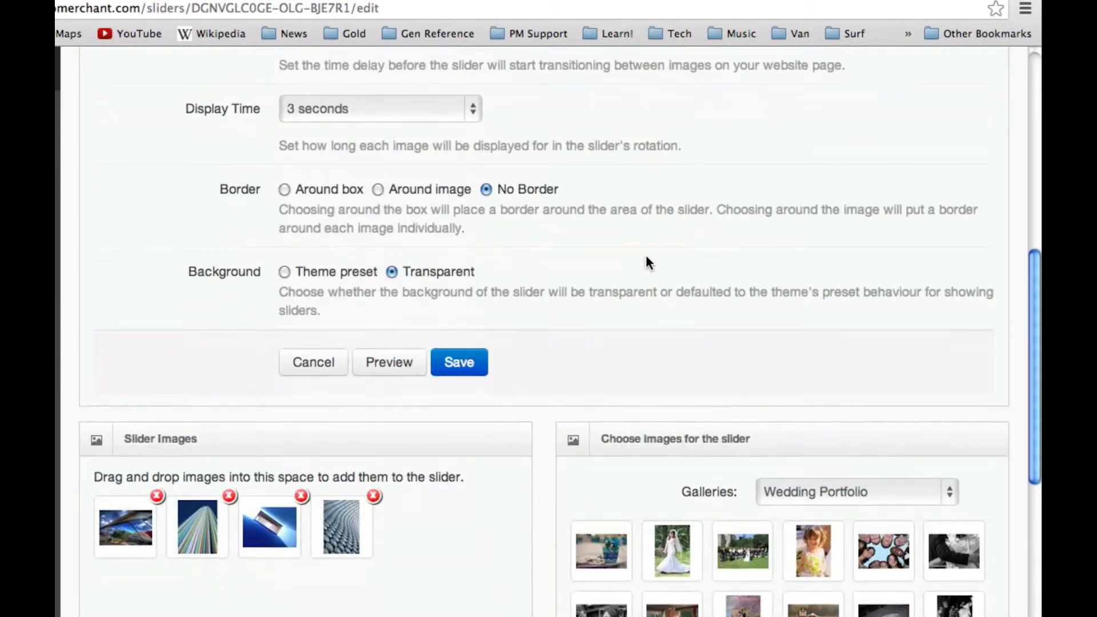
{"action": "left_click", "coordinate": [440, 362]}
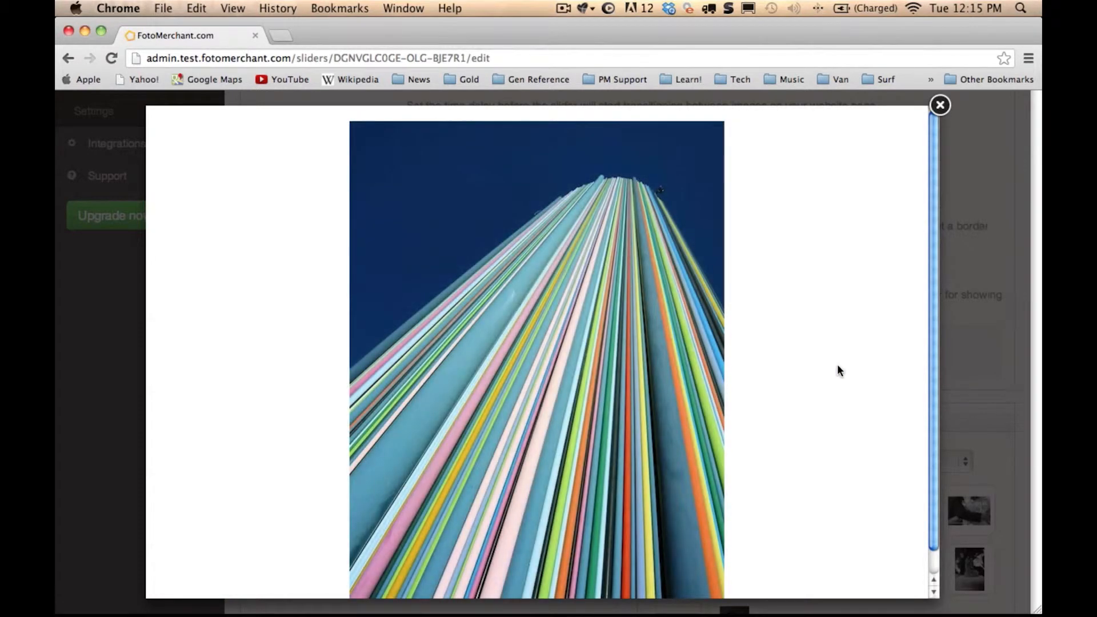
{"action": "scroll", "coordinate": [838, 361], "scroll_direction": "down", "scroll_amount": 1}
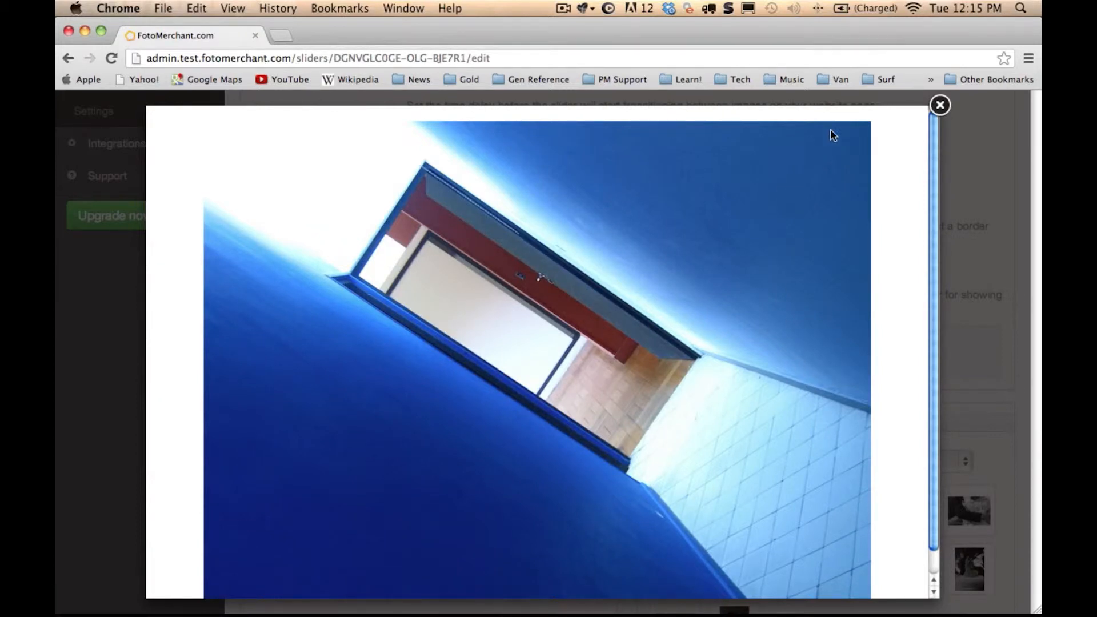
{"action": "left_click", "coordinate": [940, 105]}
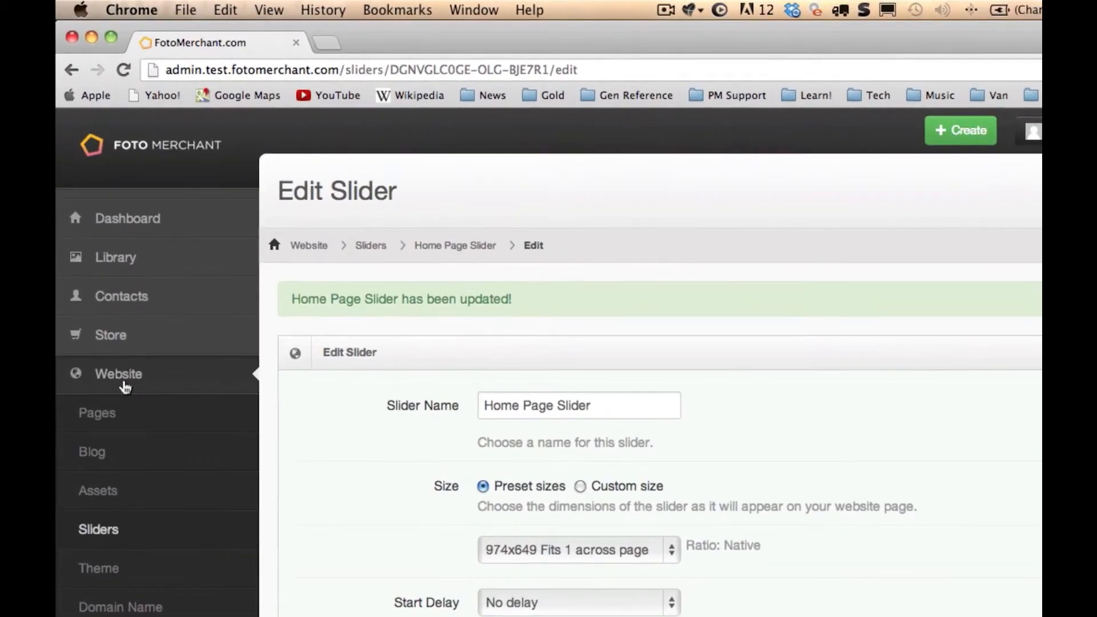
Open the website's Home page for editing and select the whole Example slider code line in its body
{"action": "left_click", "coordinate": [109, 414]}
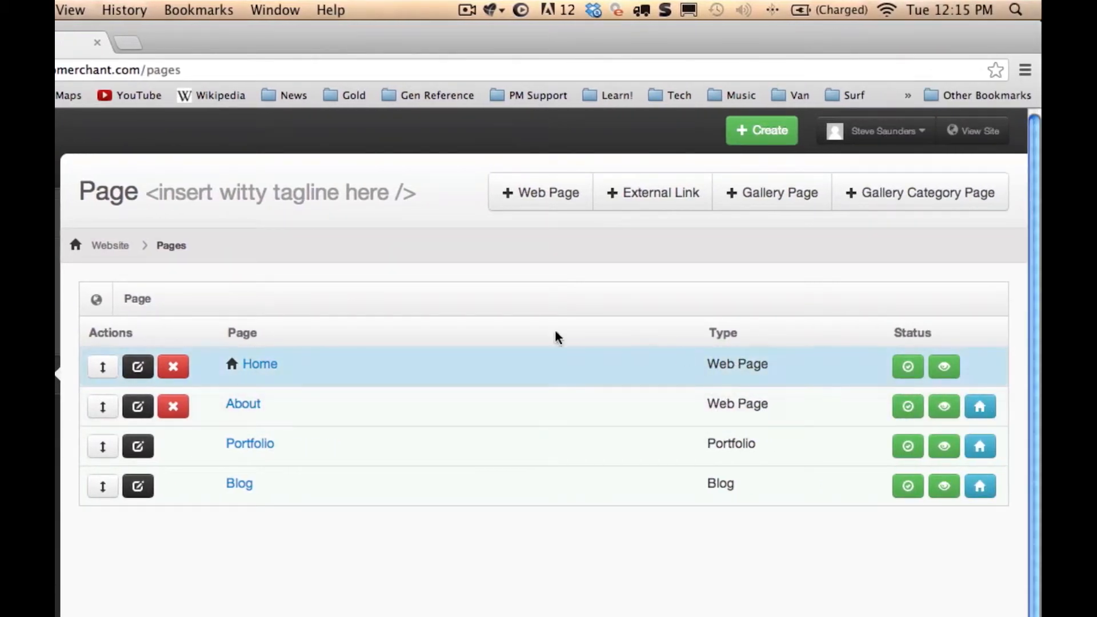
{"action": "left_click", "coordinate": [254, 363]}
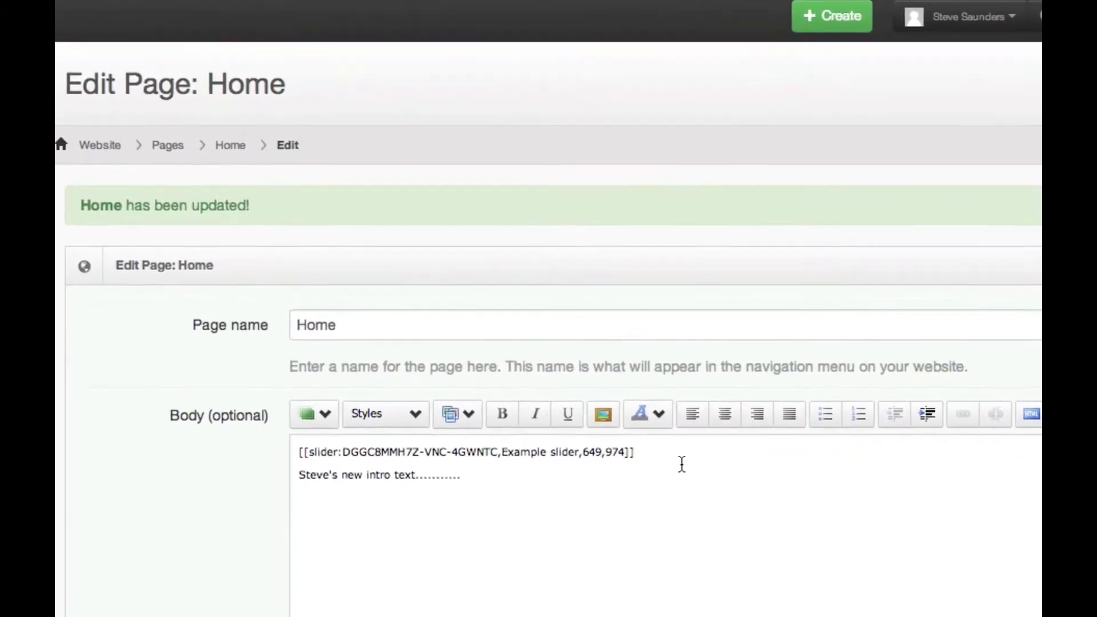
{"action": "left_click_drag", "start_coordinate": [674, 458], "coordinate": [604, 457]}
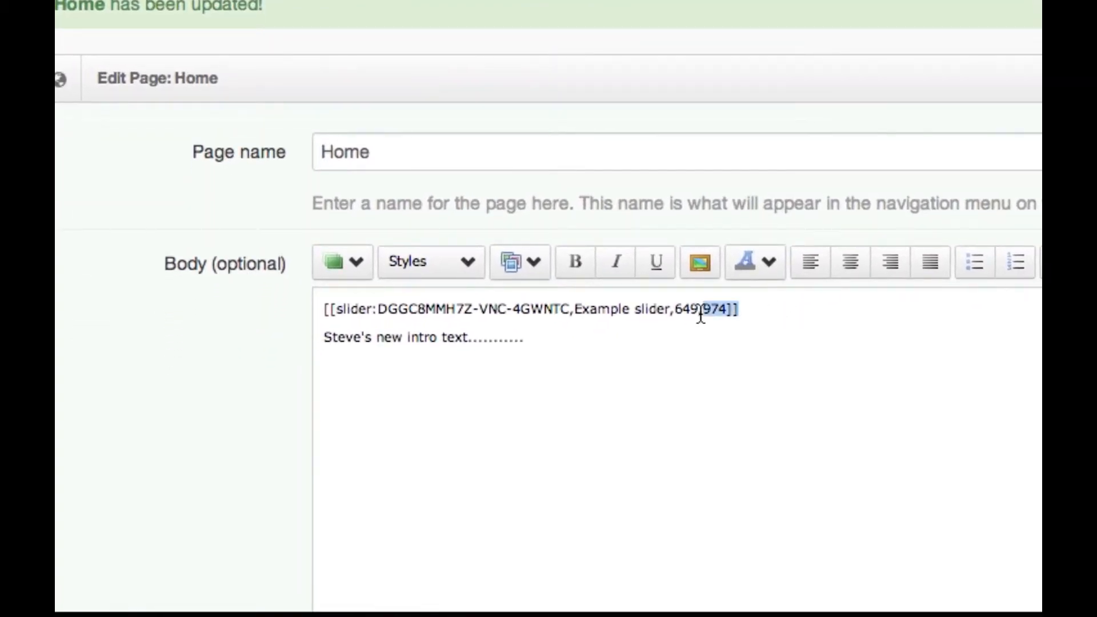
{"action": "left_click_drag", "start_coordinate": [701, 314], "coordinate": [299, 309]}
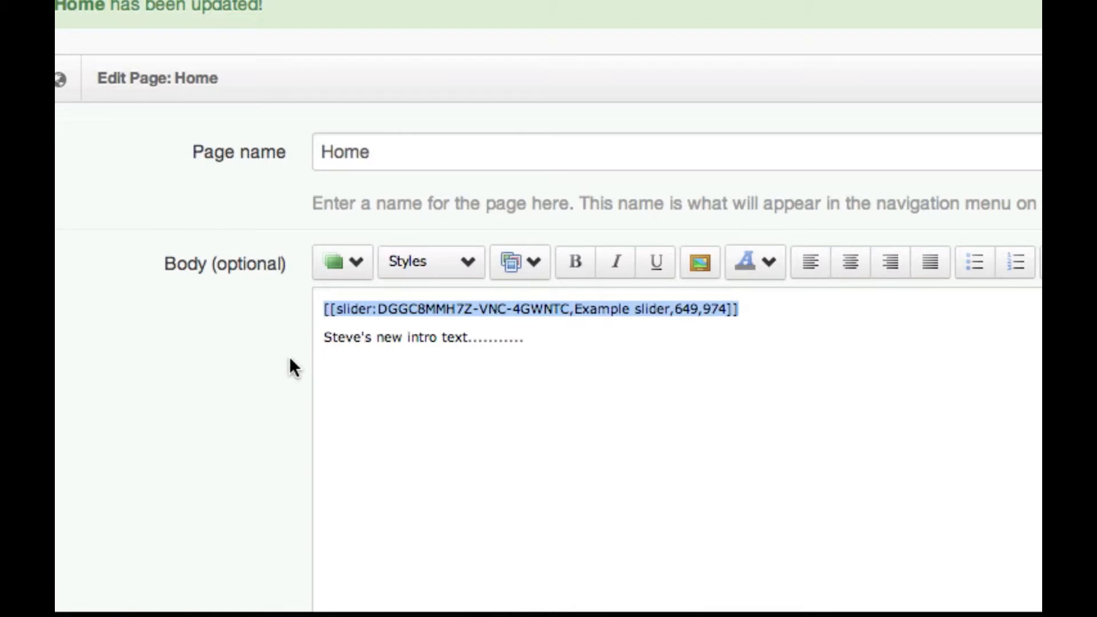
Replace the selected Example slider code in the page body with the 974x649 Home Page Slider, keeping it above the intro text
{"action": "key", "text": "BackSpace"}
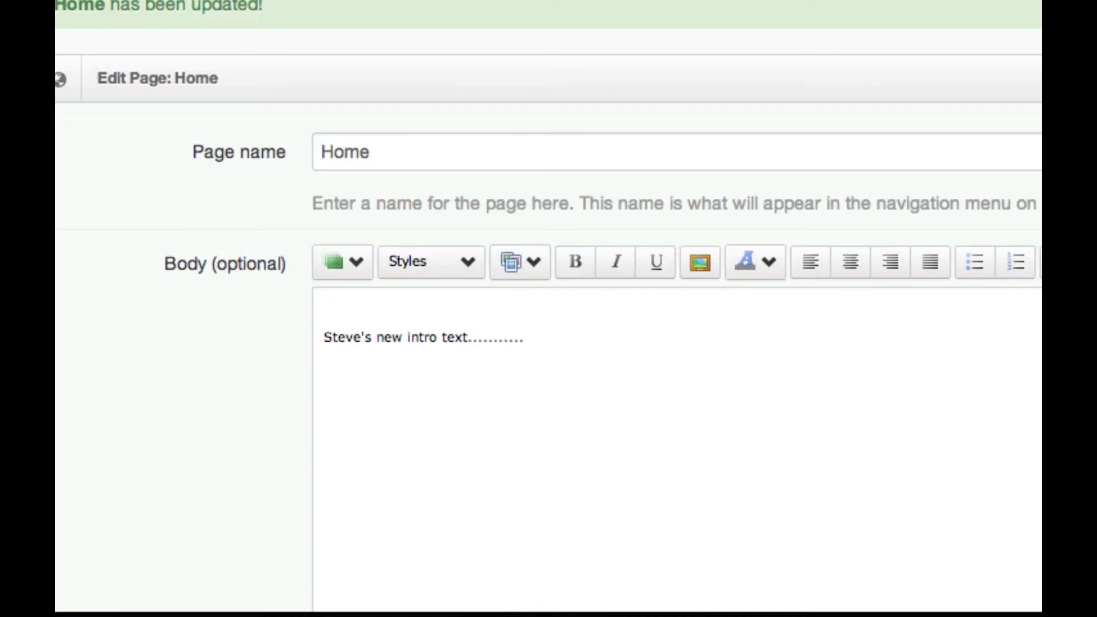
{"action": "left_click", "coordinate": [358, 264]}
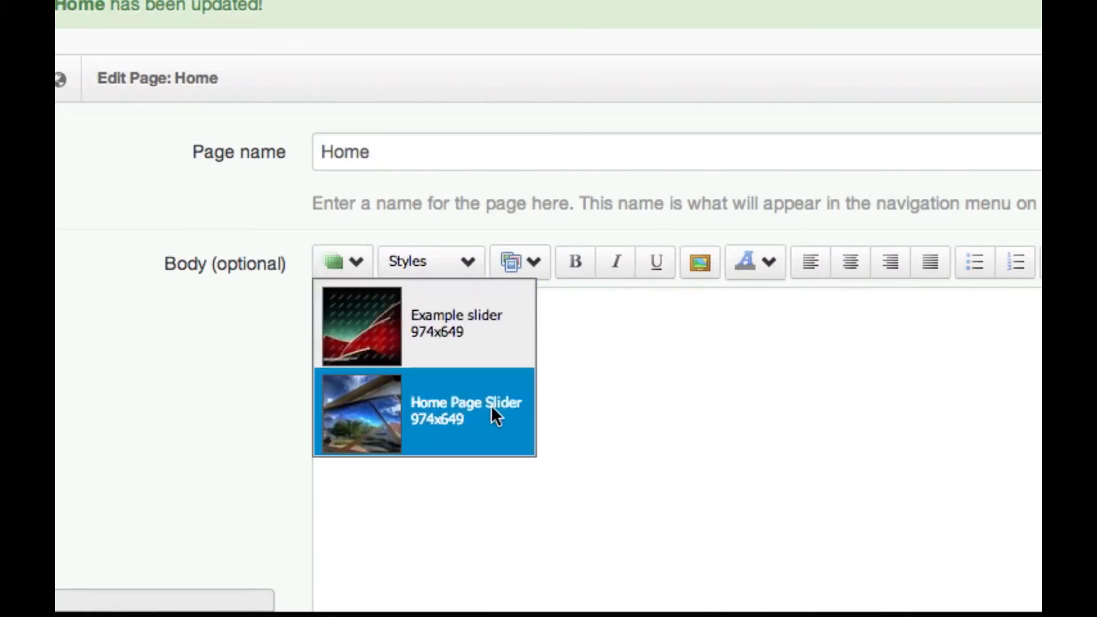
{"action": "left_click", "coordinate": [452, 418]}
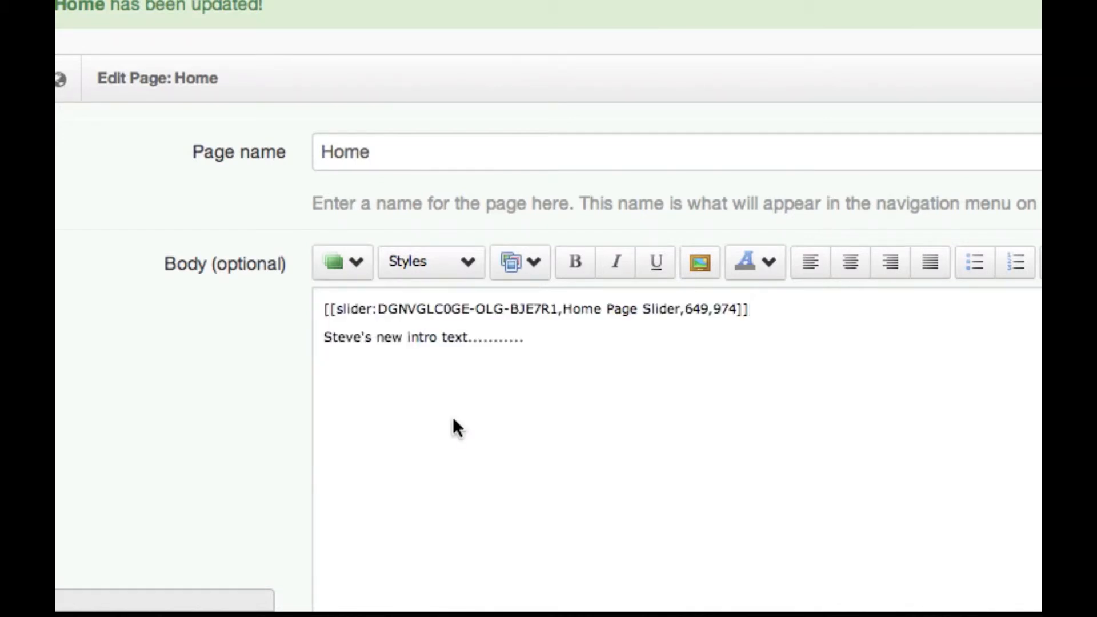
{"action": "left_click_drag", "start_coordinate": [566, 311], "coordinate": [725, 311]}
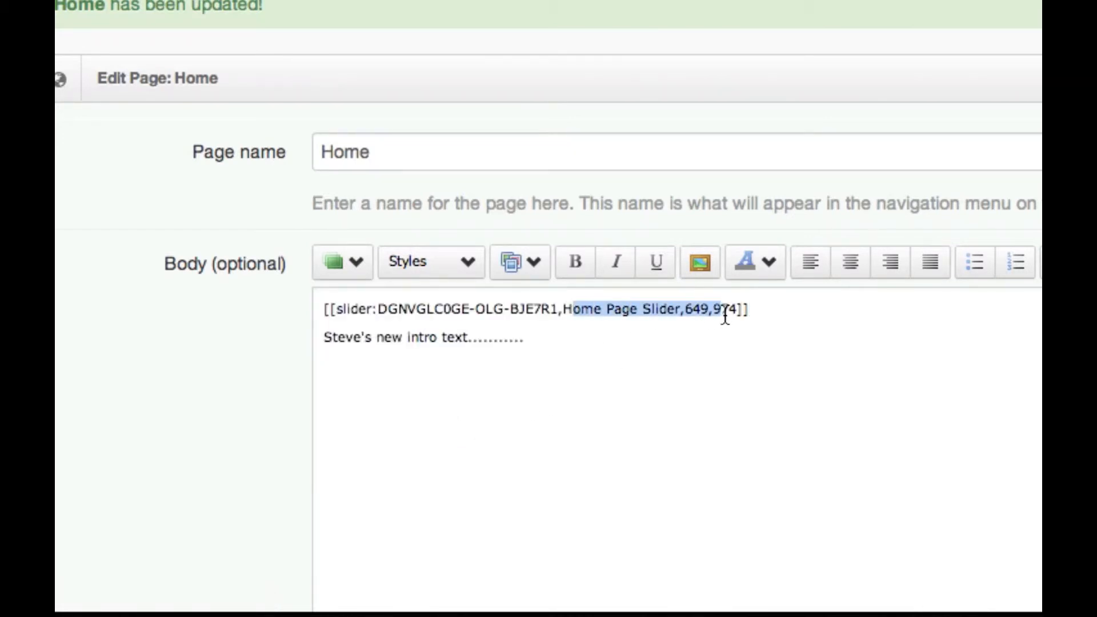
{"action": "left_click", "coordinate": [779, 311]}
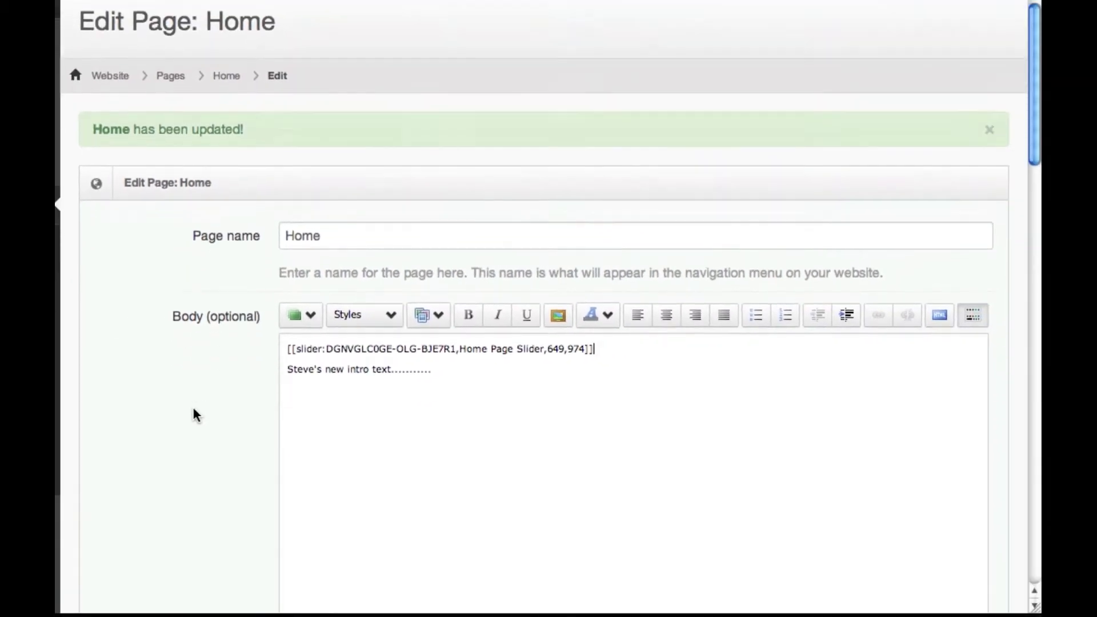
Remove the page image from the Home page's Hero Image settings
{"action": "scroll", "coordinate": [193, 409], "scroll_direction": "down", "scroll_amount": 5}
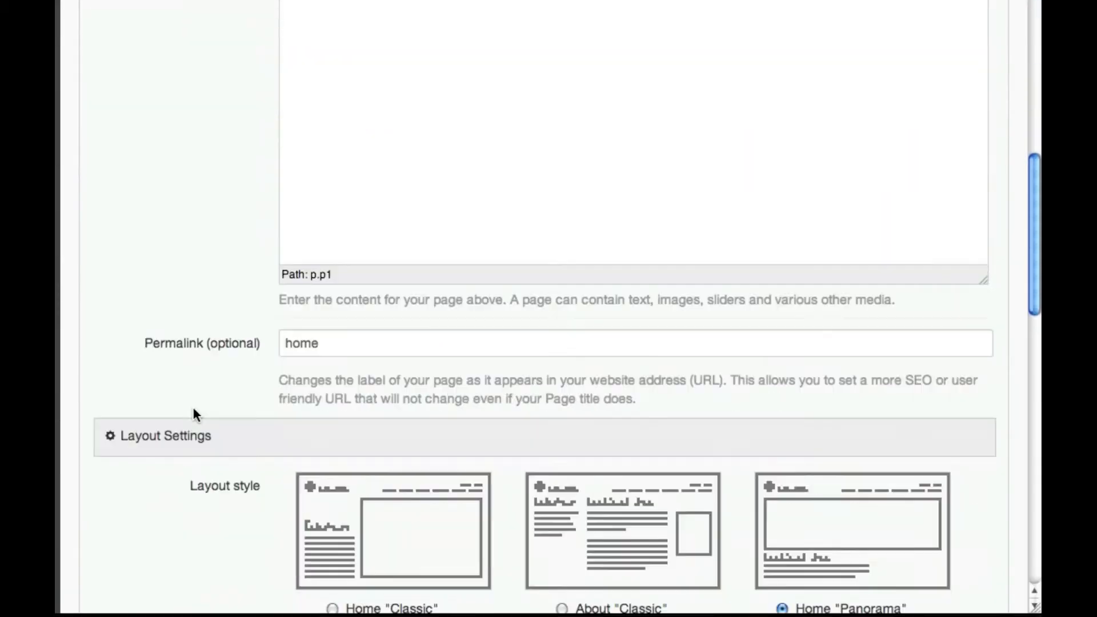
{"action": "scroll", "coordinate": [193, 410], "scroll_direction": "down", "scroll_amount": 15}
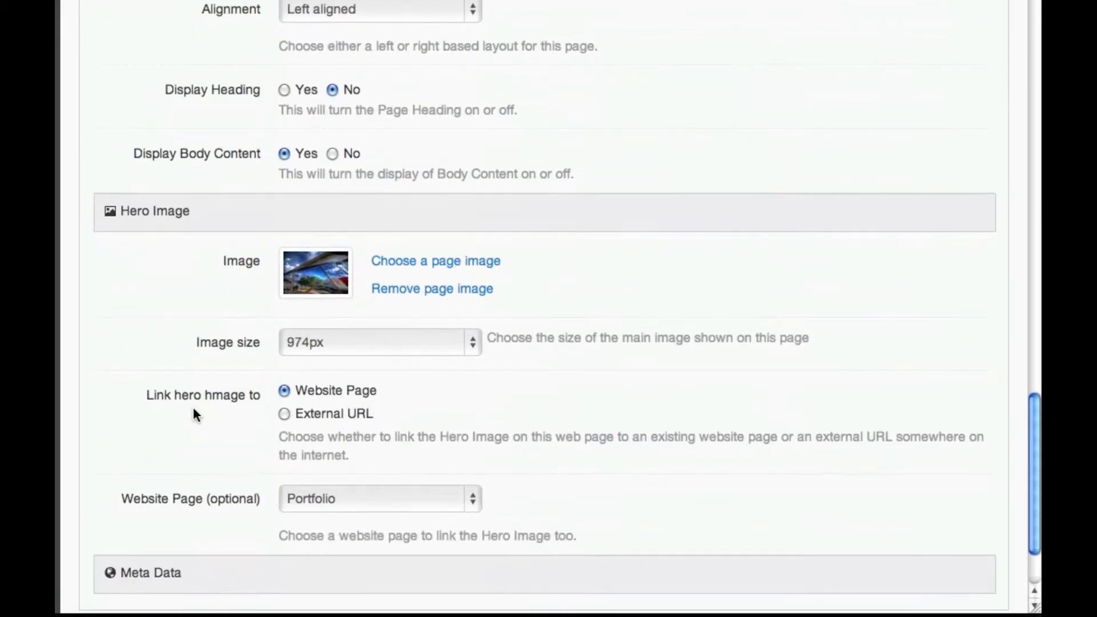
{"action": "scroll", "coordinate": [193, 410], "scroll_direction": "down", "scroll_amount": 3}
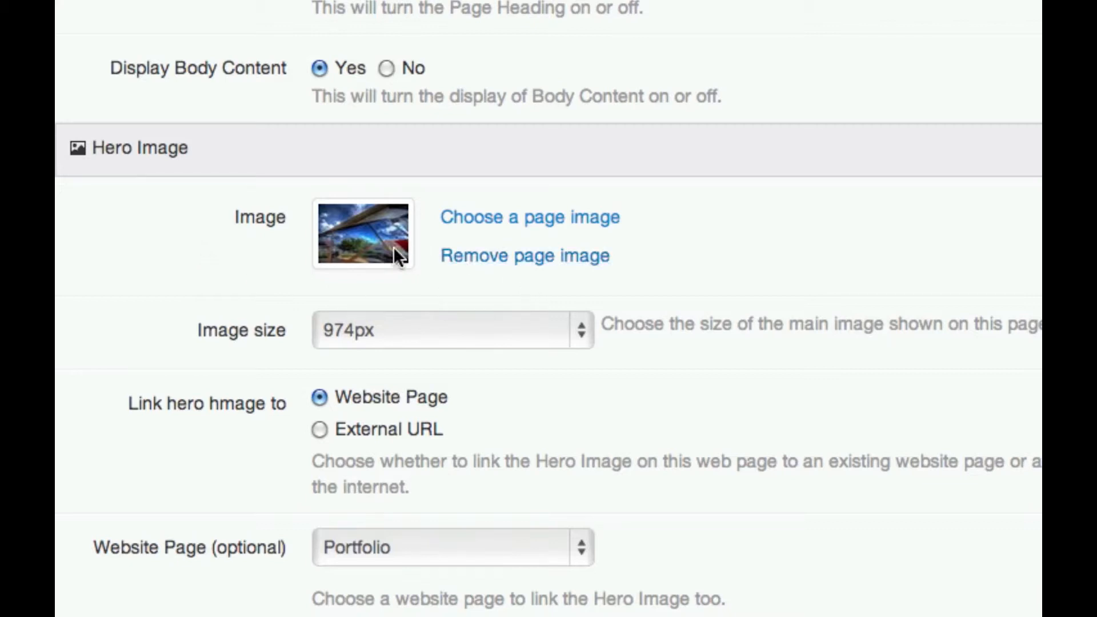
{"action": "left_click", "coordinate": [518, 257]}
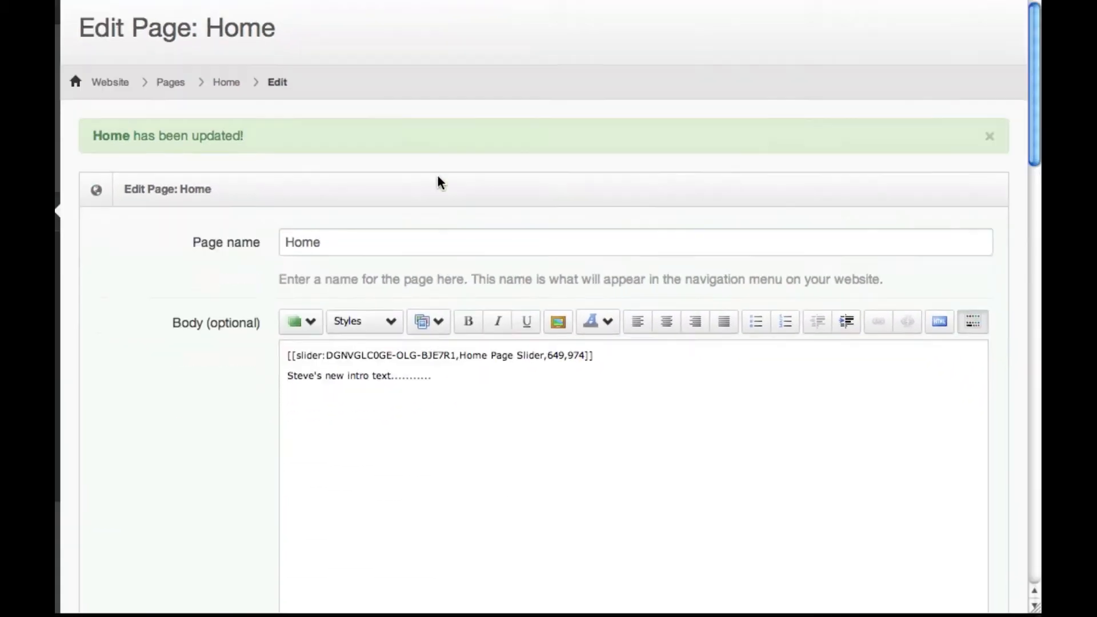
Save the Home page and view the live website to check the slider
{"action": "scroll", "coordinate": [450, 179], "scroll_direction": "down", "scroll_amount": 15}
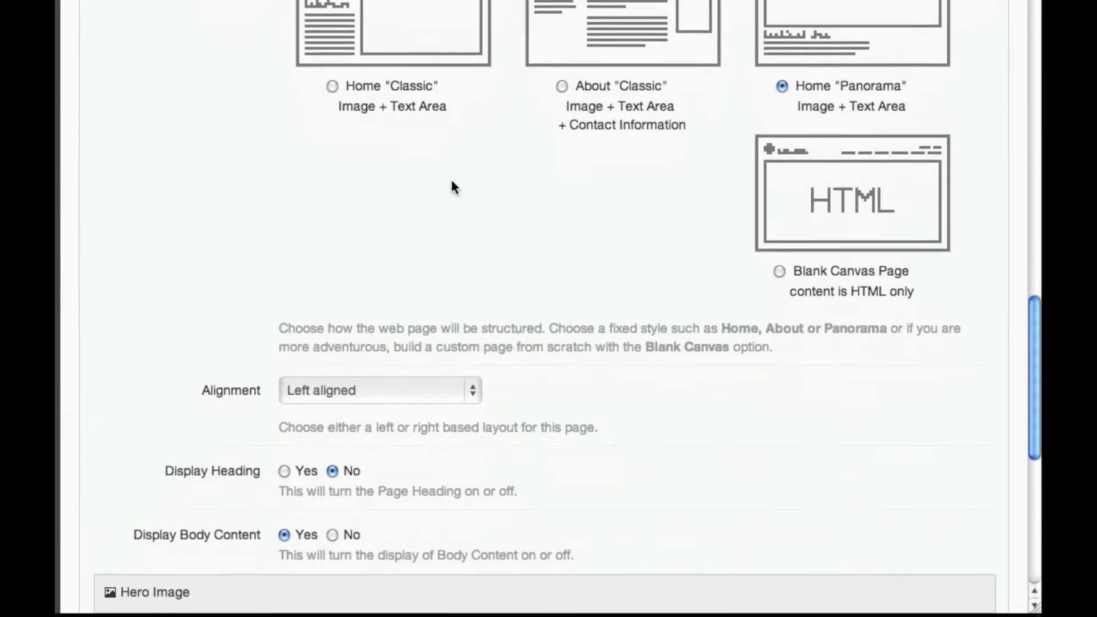
{"action": "scroll", "coordinate": [452, 187], "scroll_direction": "down", "scroll_amount": 10}
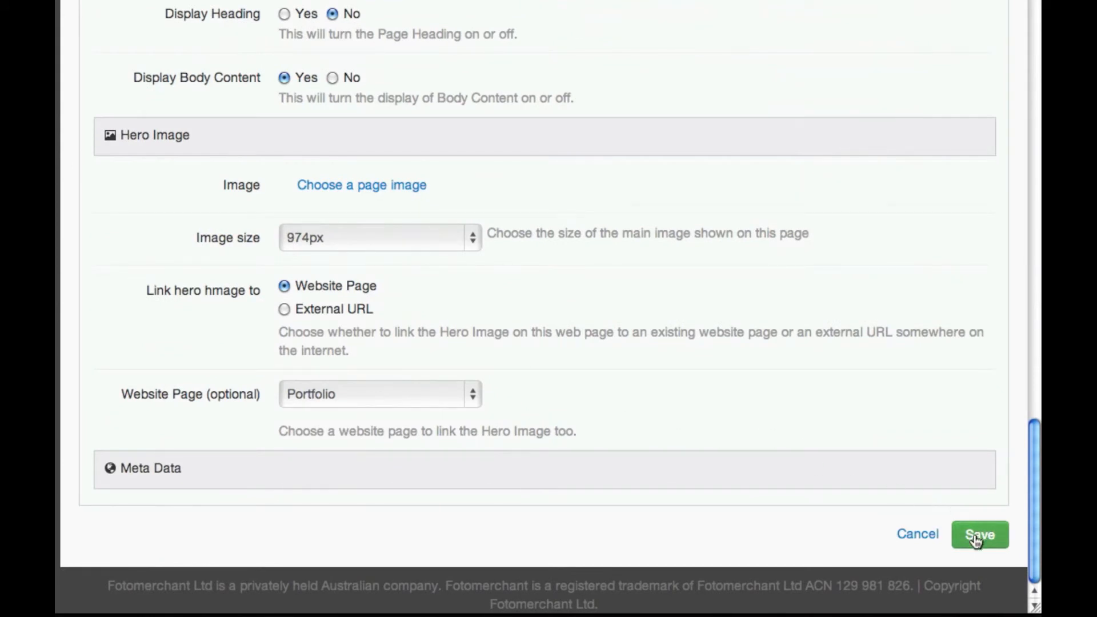
{"action": "left_click", "coordinate": [975, 540]}
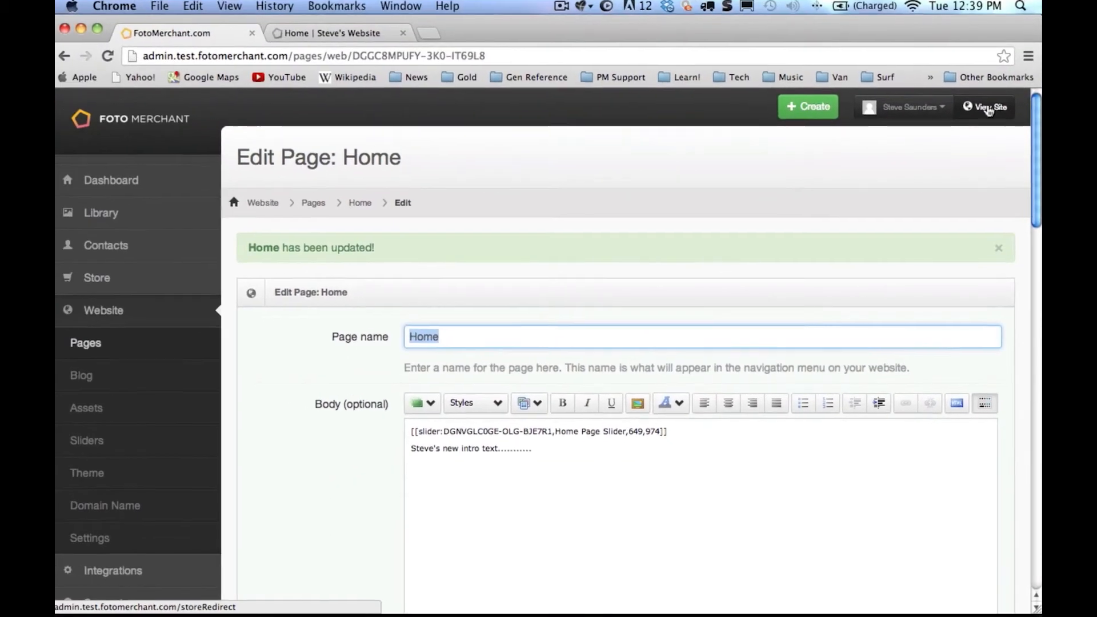
{"action": "left_click", "coordinate": [977, 8]}
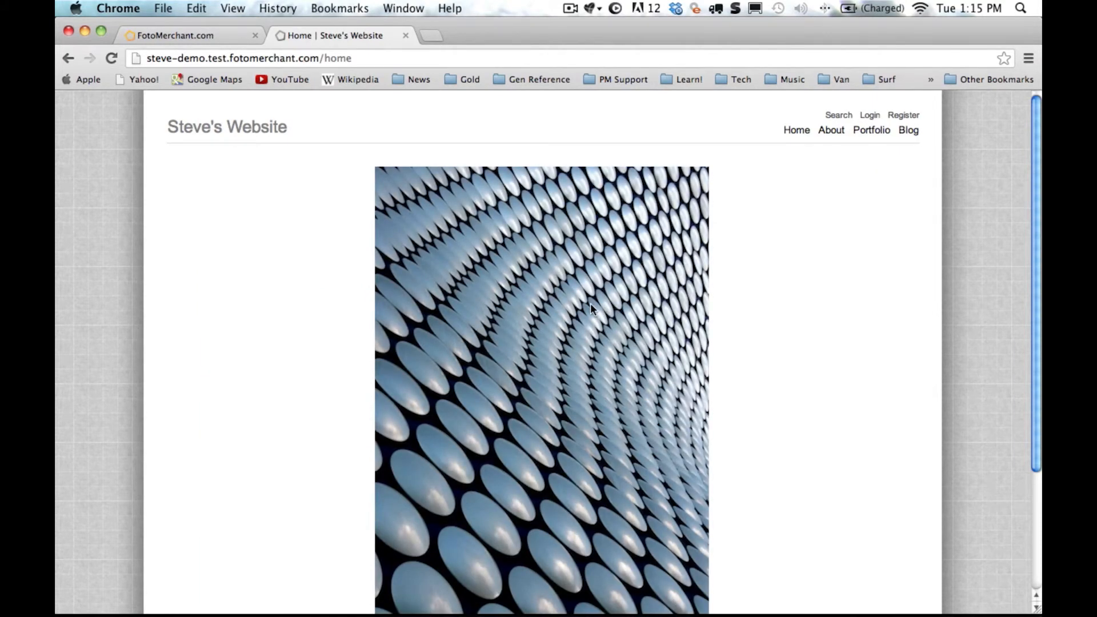
Return to editing the Home page, link the whole Home Page Slider code line to the URL "portfolio" and save the page
{"action": "left_click", "coordinate": [194, 36]}
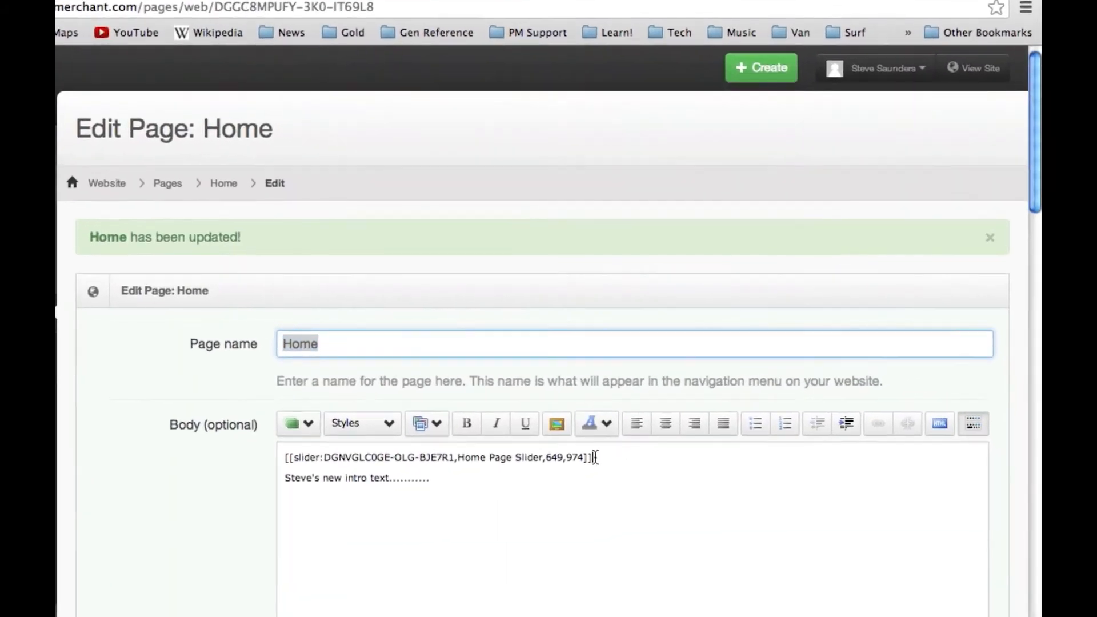
{"action": "left_click_drag", "start_coordinate": [595, 457], "coordinate": [280, 459]}
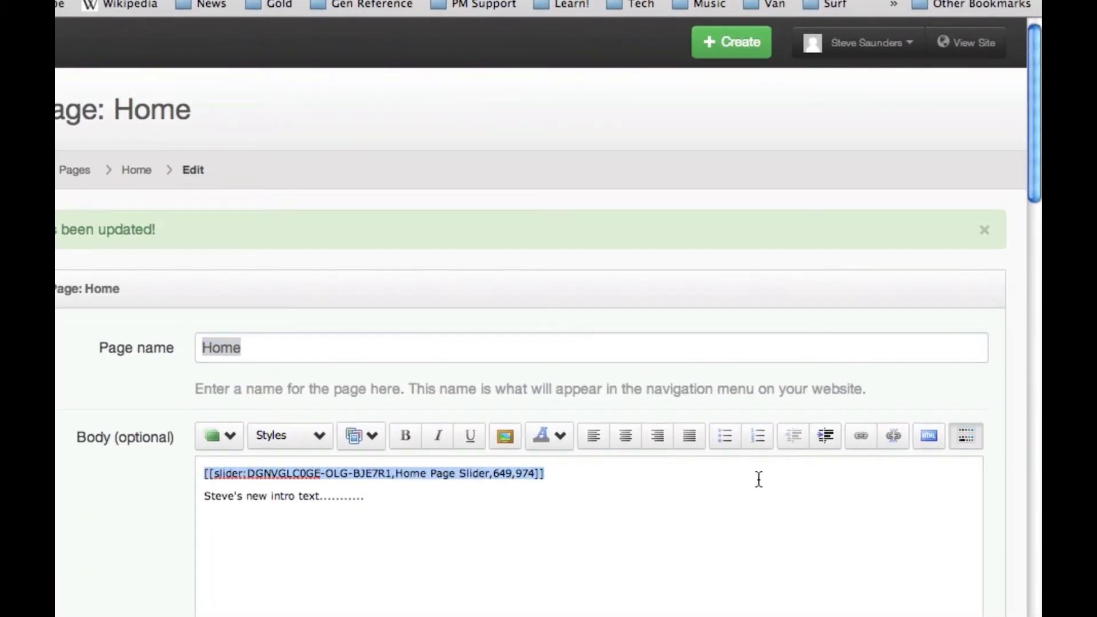
{"action": "left_click", "coordinate": [861, 437]}
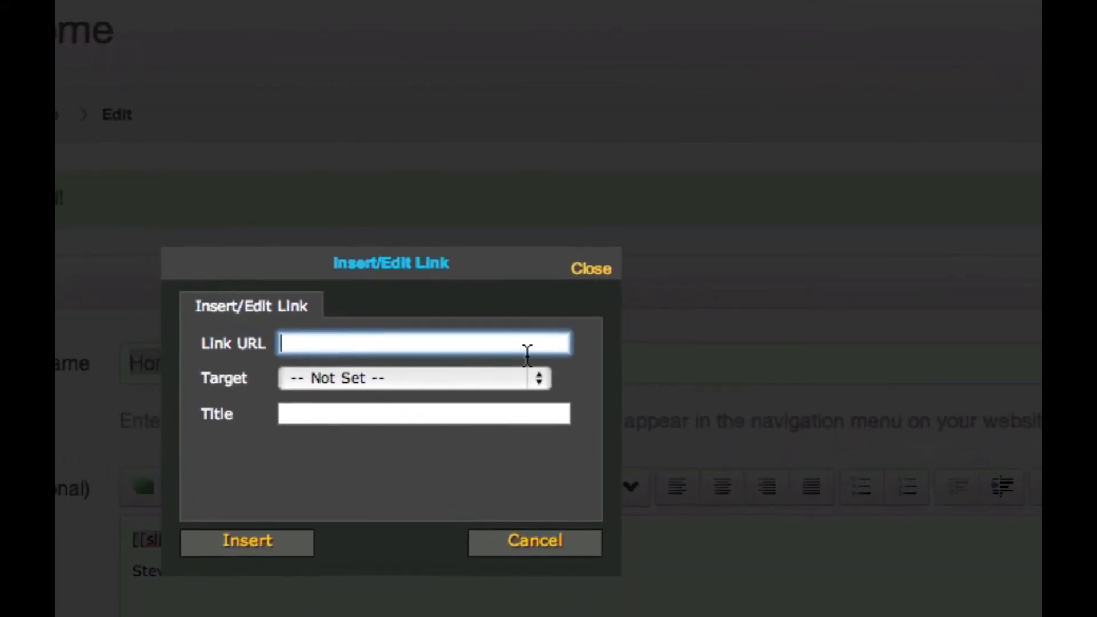
{"action": "type", "text": "portfolio"}
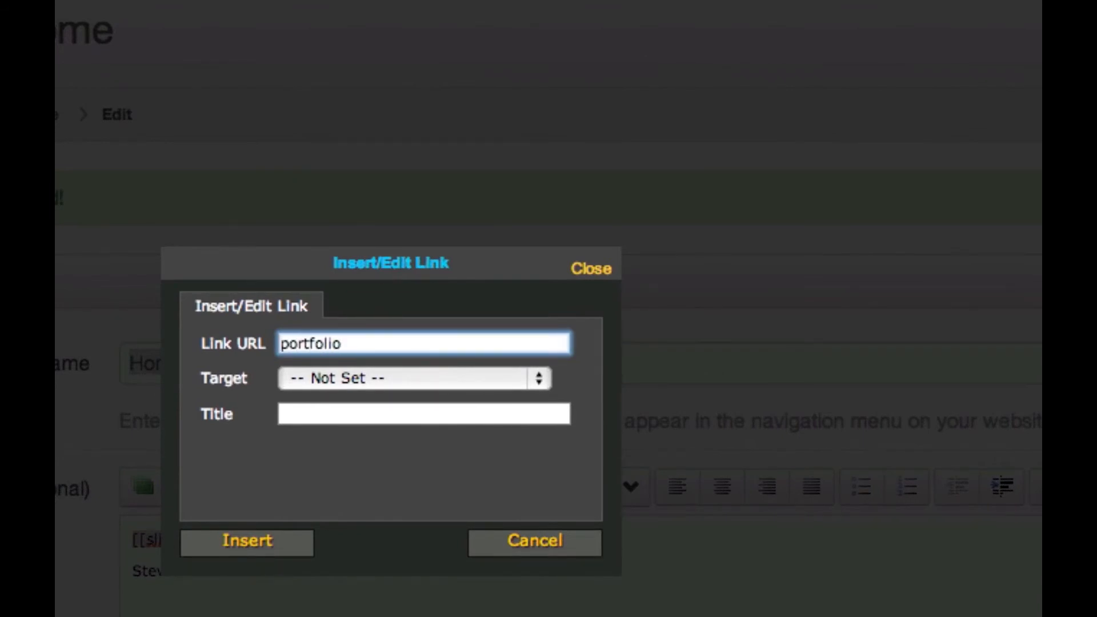
{"action": "left_click", "coordinate": [255, 550]}
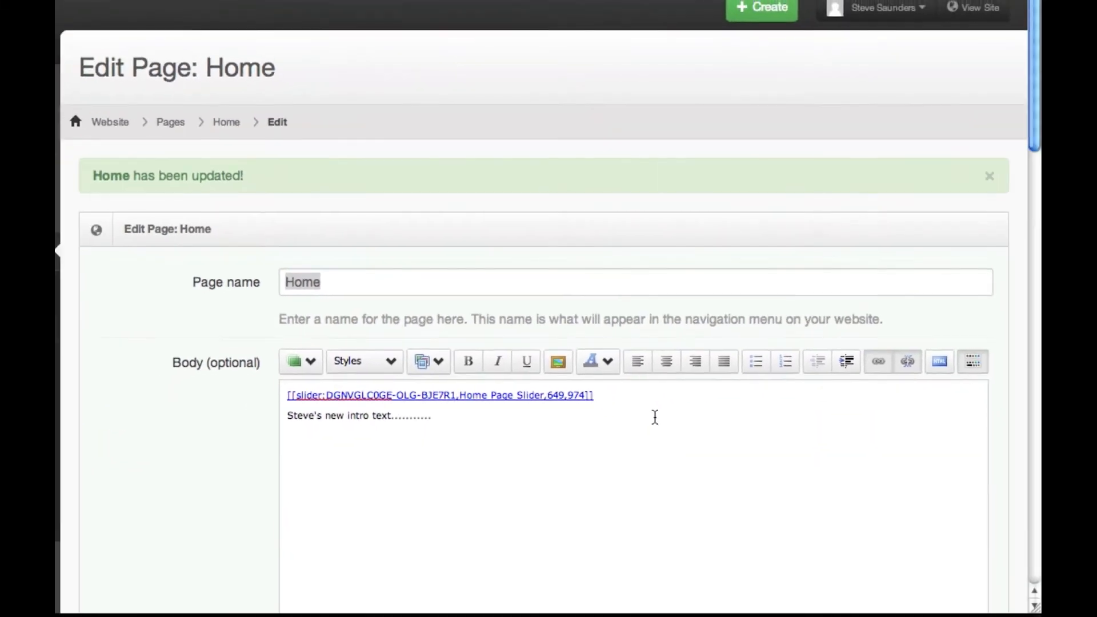
{"action": "scroll", "coordinate": [655, 416], "scroll_direction": "down", "scroll_amount": 15}
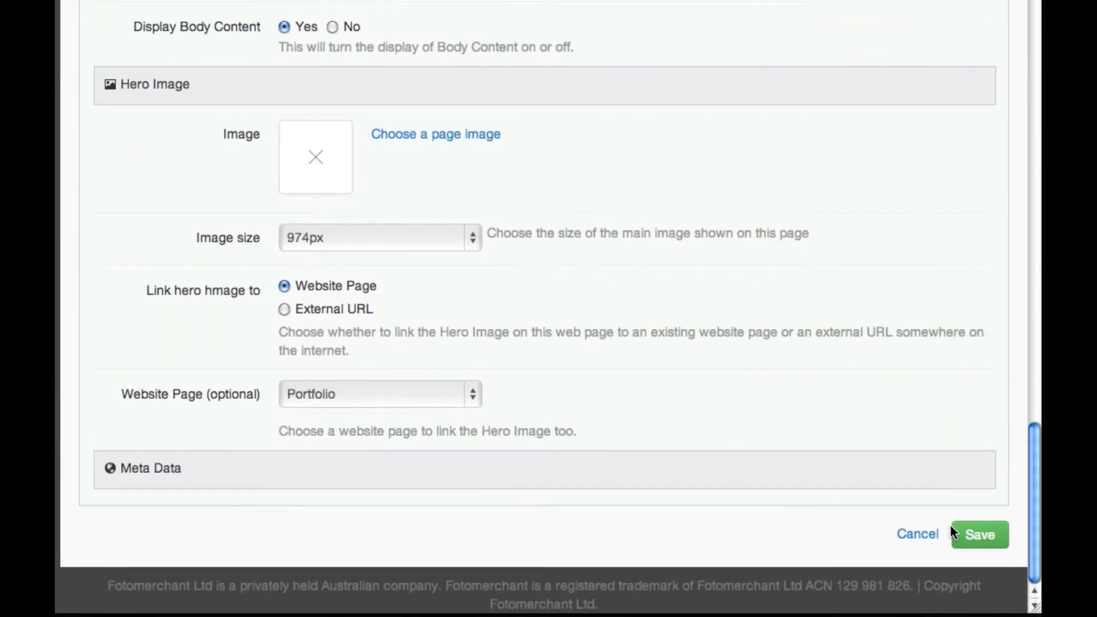
{"action": "left_click", "coordinate": [971, 537]}
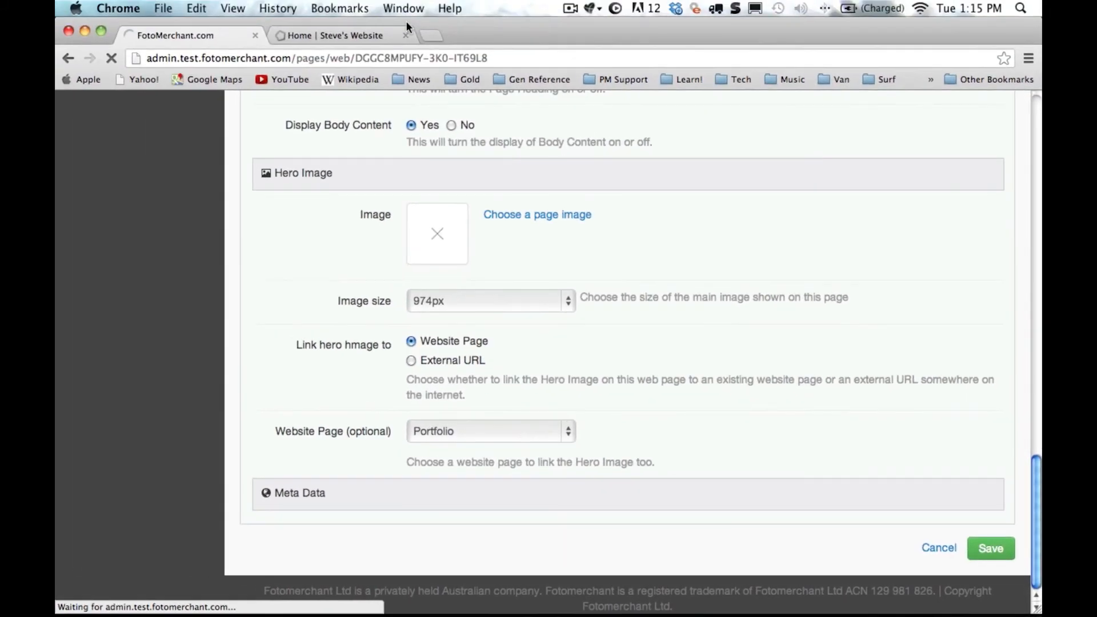
Reload the live Home page and follow the slider's link to look through the galleries on the Portfolio page
{"action": "left_click", "coordinate": [352, 34]}
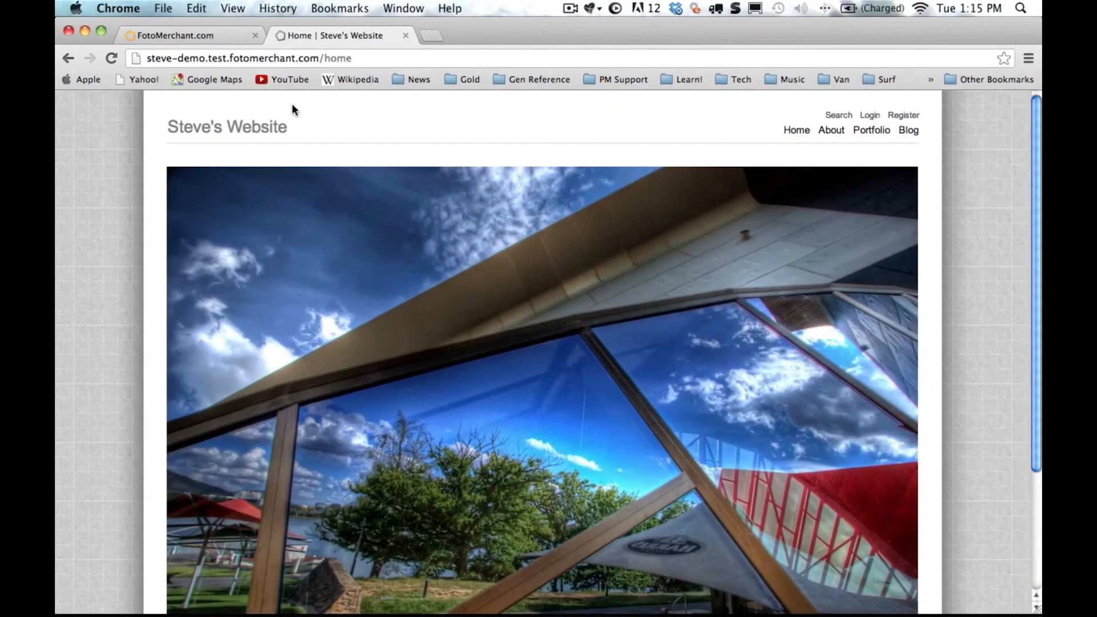
{"action": "key", "text": "super+r"}
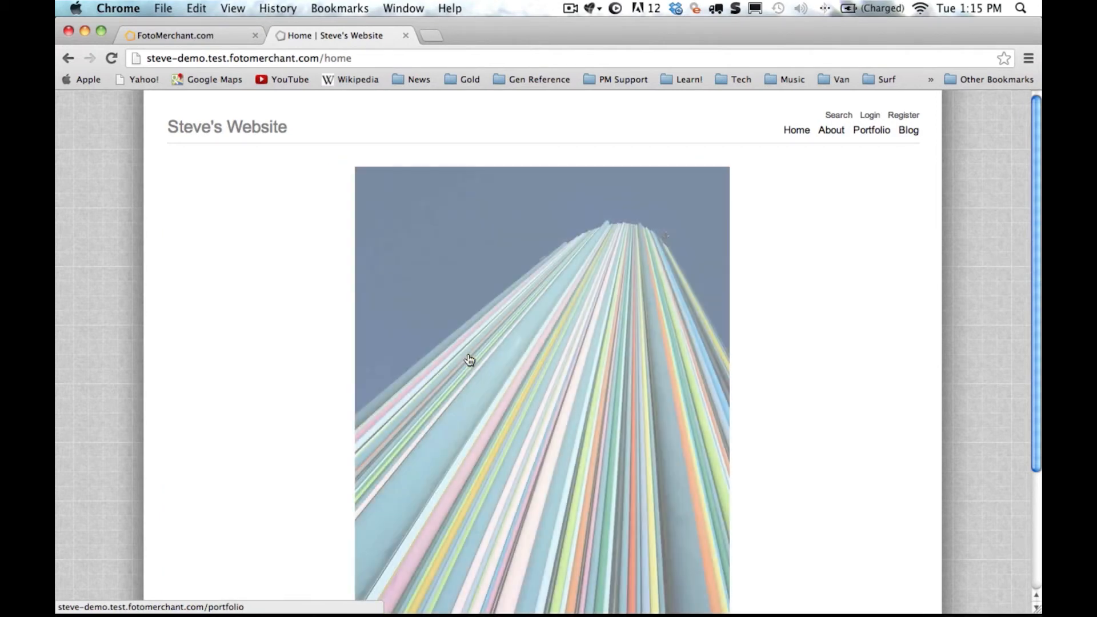
{"action": "left_click", "coordinate": [469, 359]}
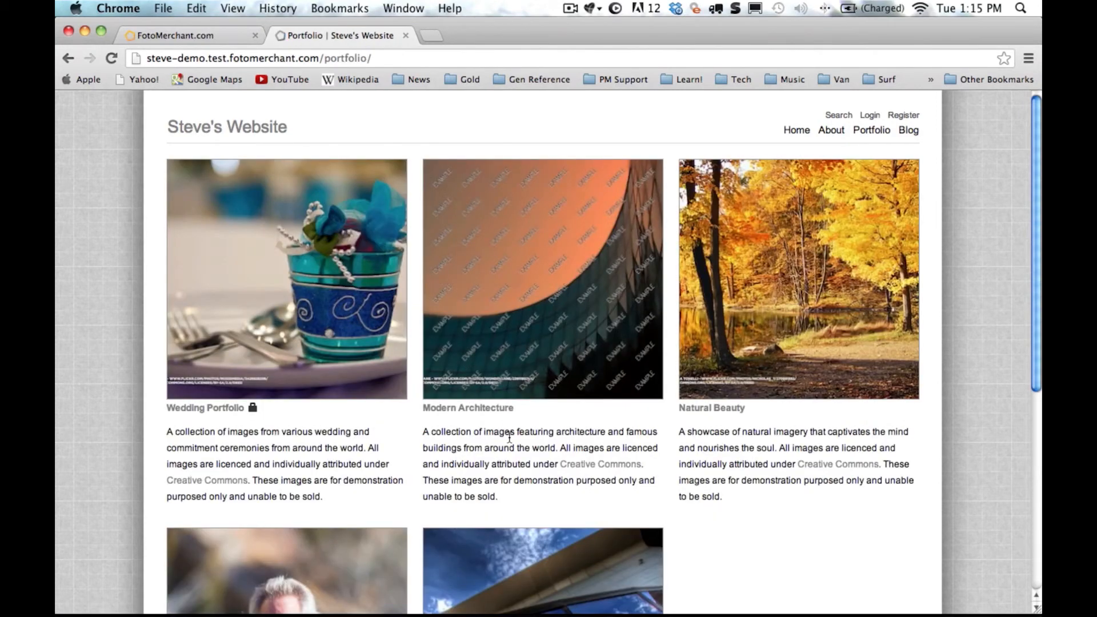
{"action": "scroll", "coordinate": [510, 439], "scroll_direction": "down", "scroll_amount": 5}
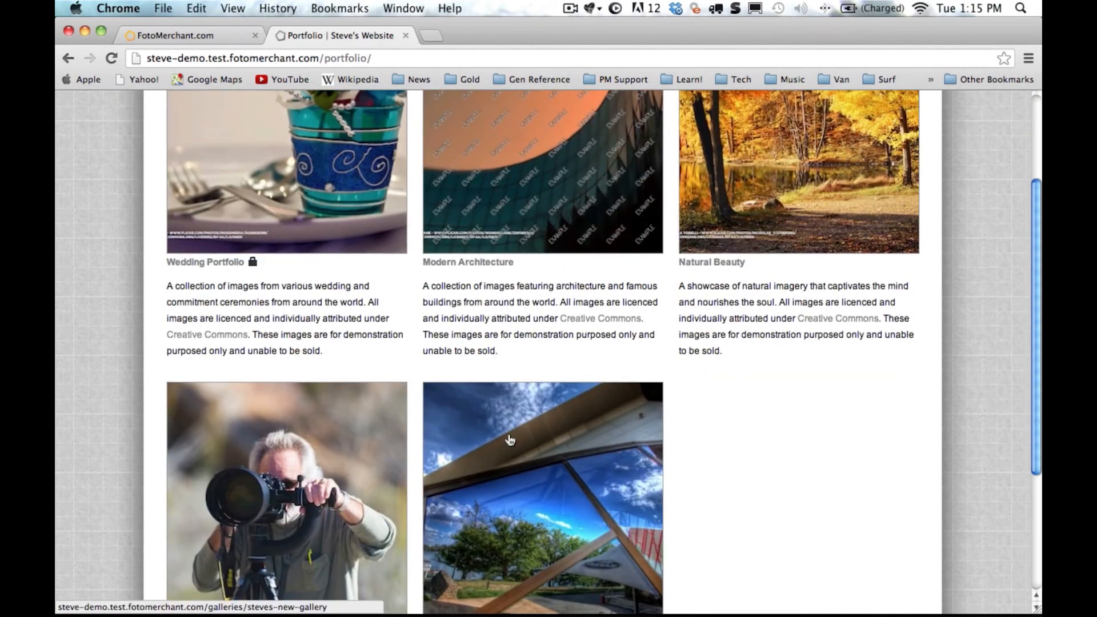